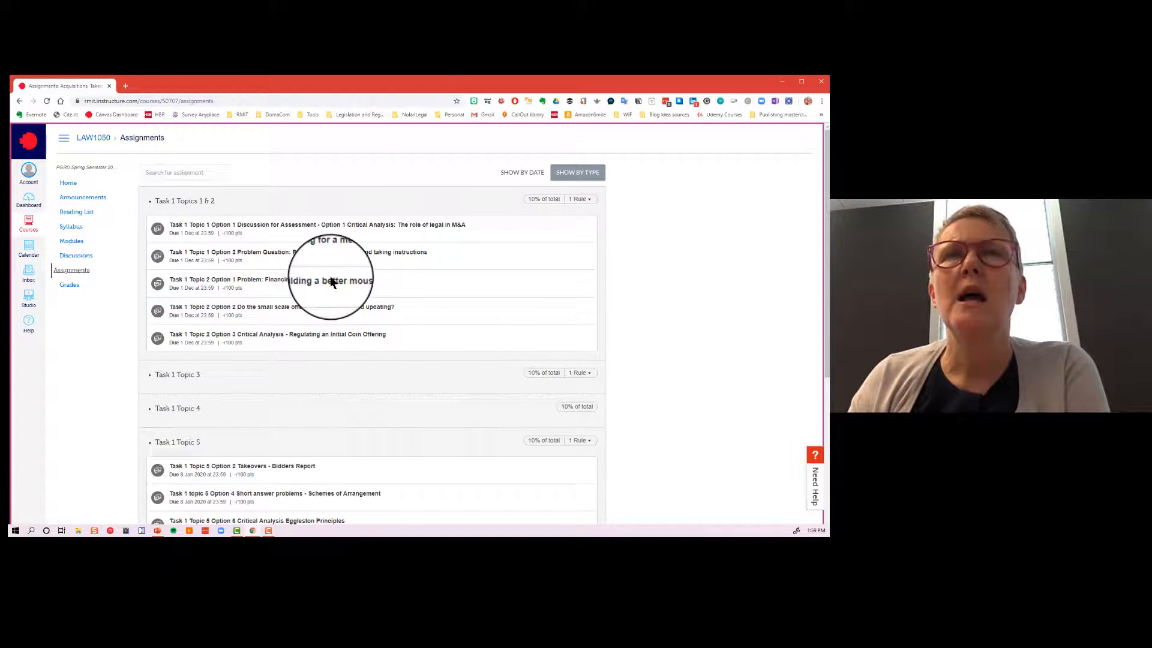
pyautogui.scroll(-3, 639, 270)
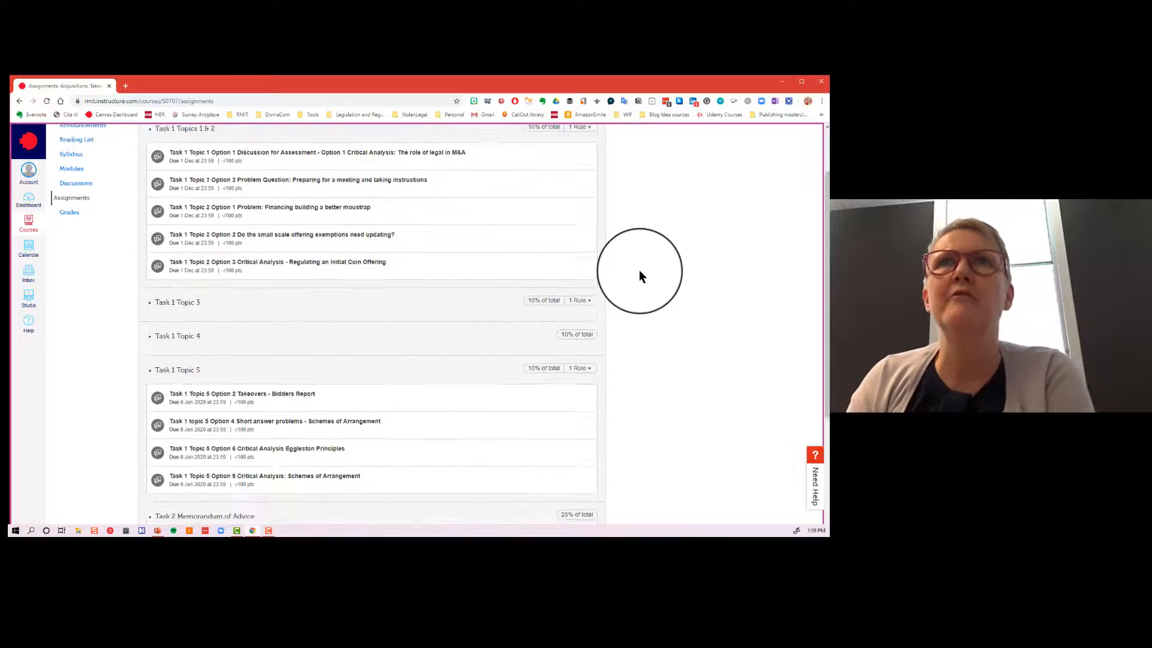
pyautogui.scroll(-4, 639, 270)
pyautogui.scroll(-2, 639, 270)
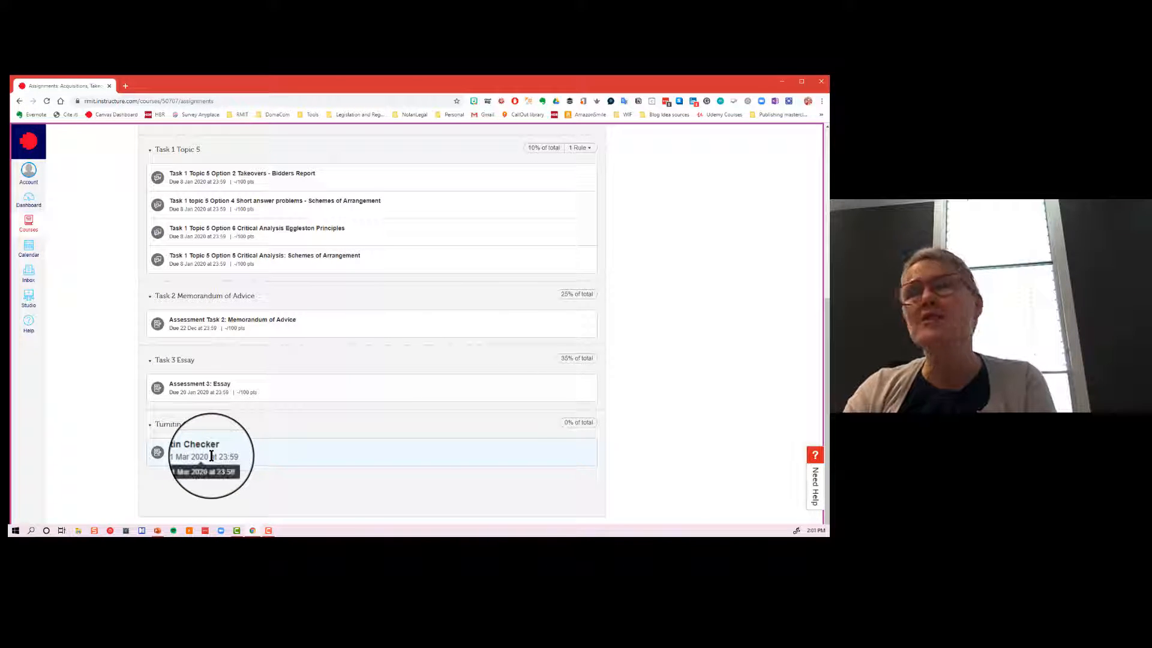
pyautogui.moveTo(201, 457)
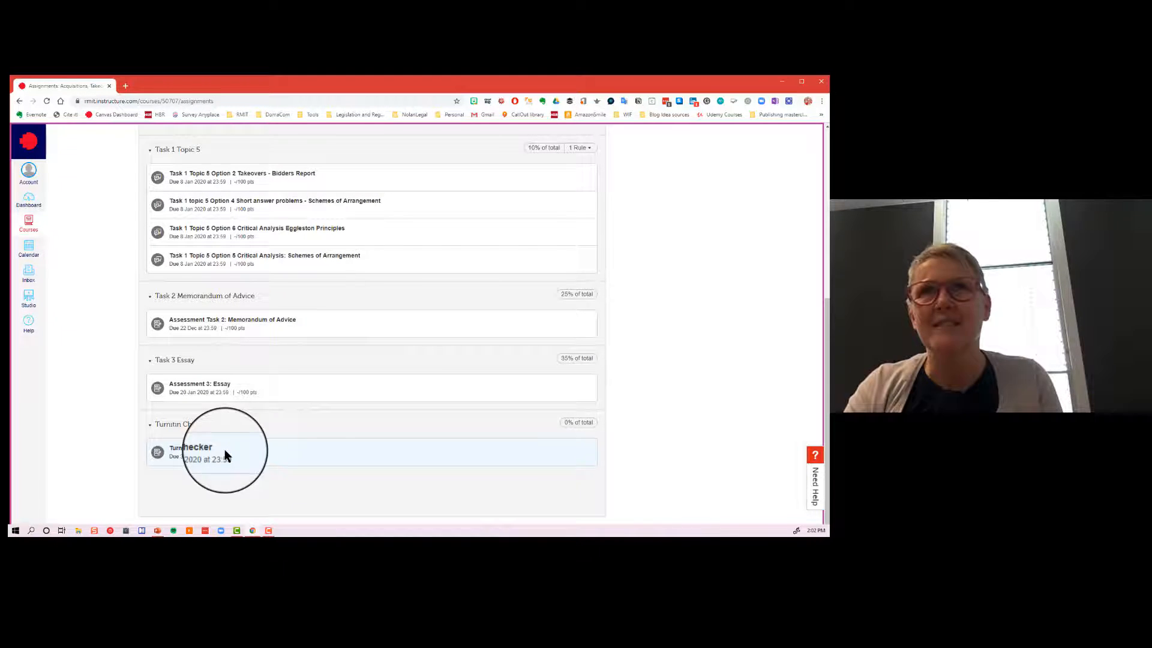
# Open the 'Assessment 3: Essay' assignment from the Task 3 group.
pyautogui.click(206, 389)
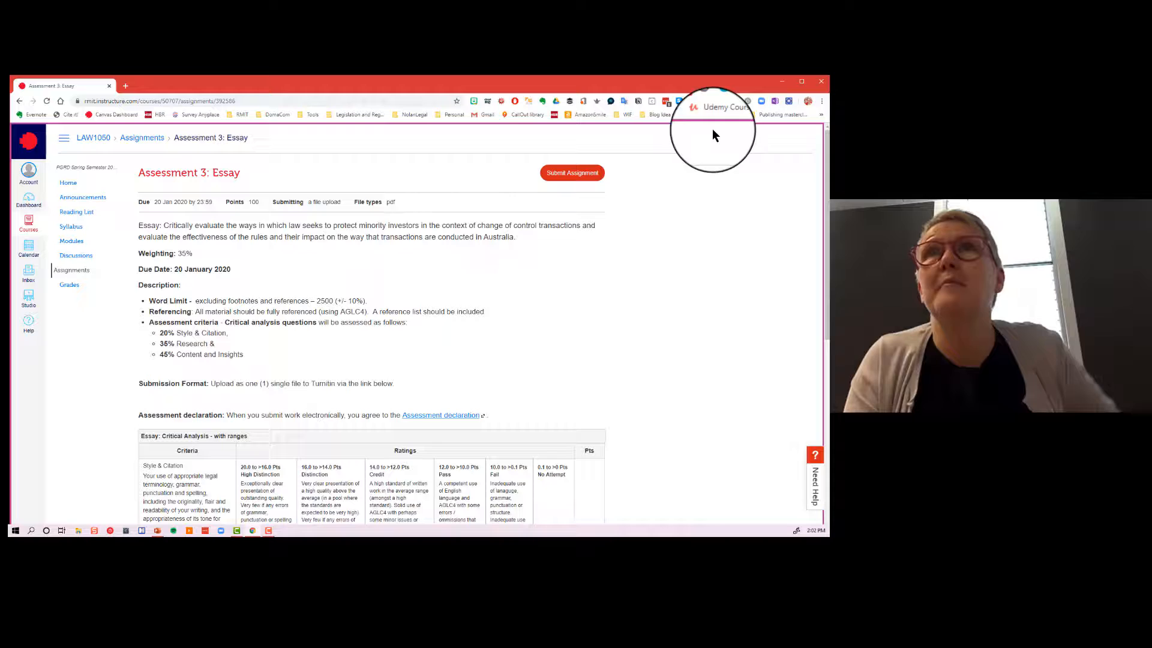
# Enlarge the page zoom through 110%, 125% and 150% to 175% from Chrome's menu.
pyautogui.click(822, 104)
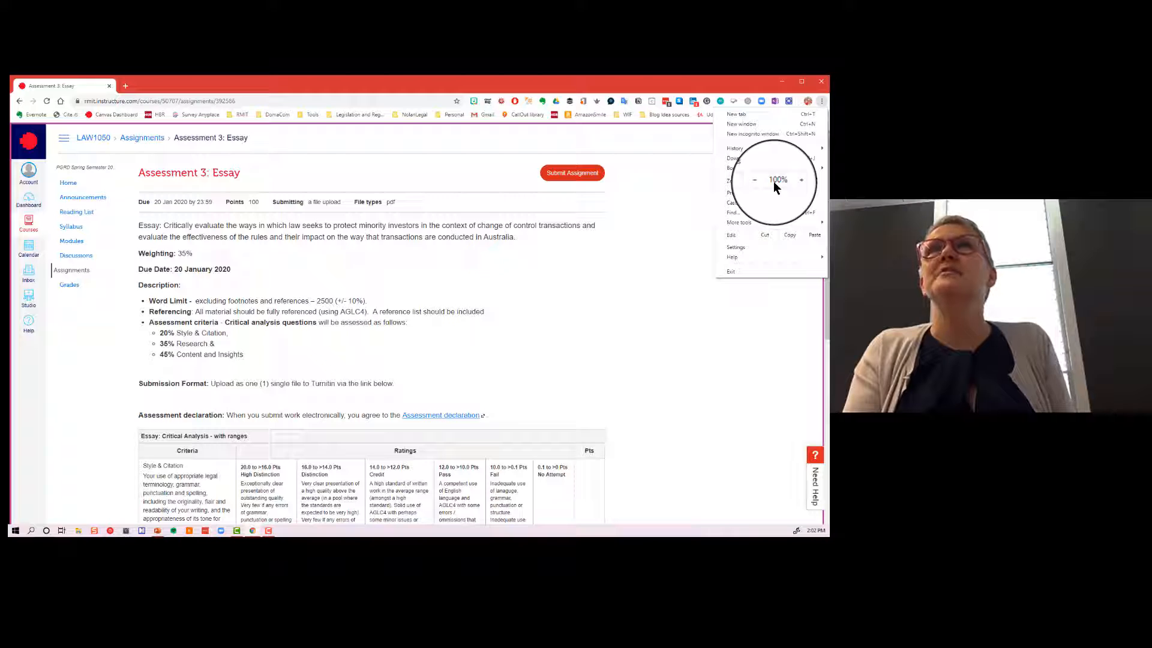
pyautogui.click(800, 180)
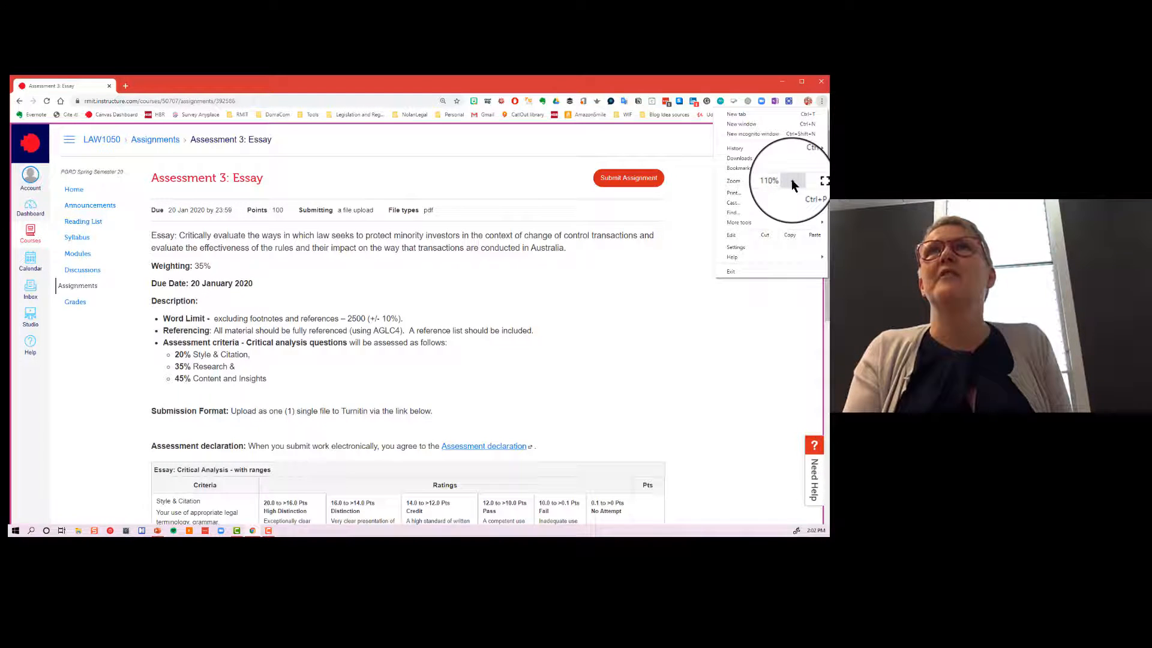
pyautogui.click(794, 184)
pyautogui.click(794, 184)
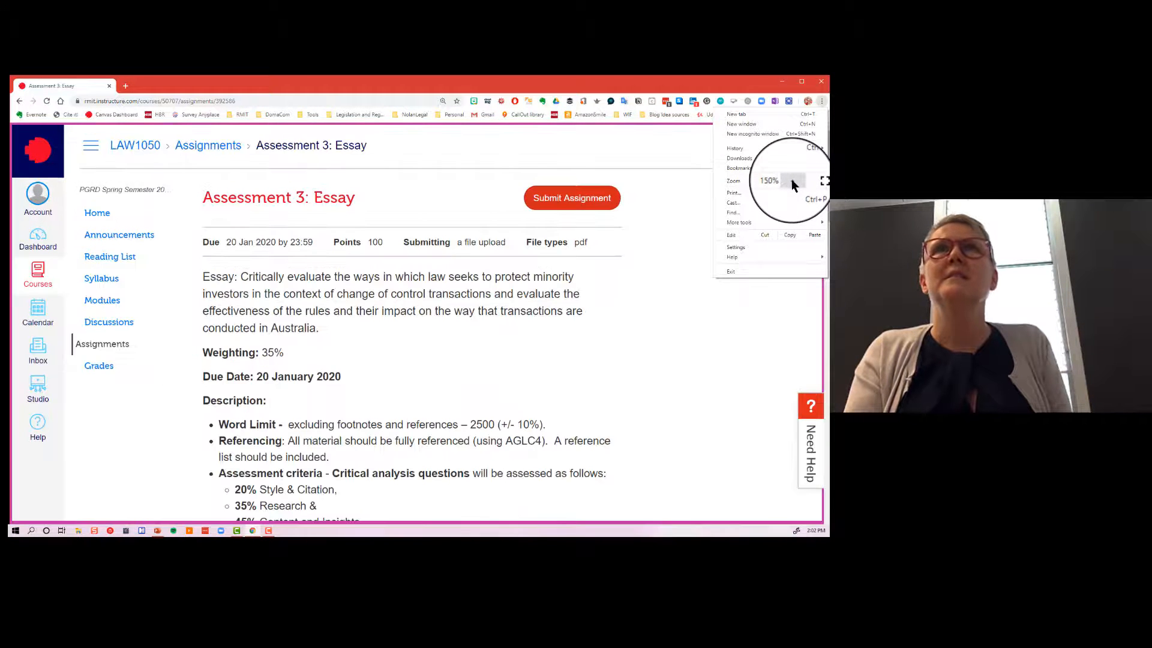
pyautogui.click(794, 184)
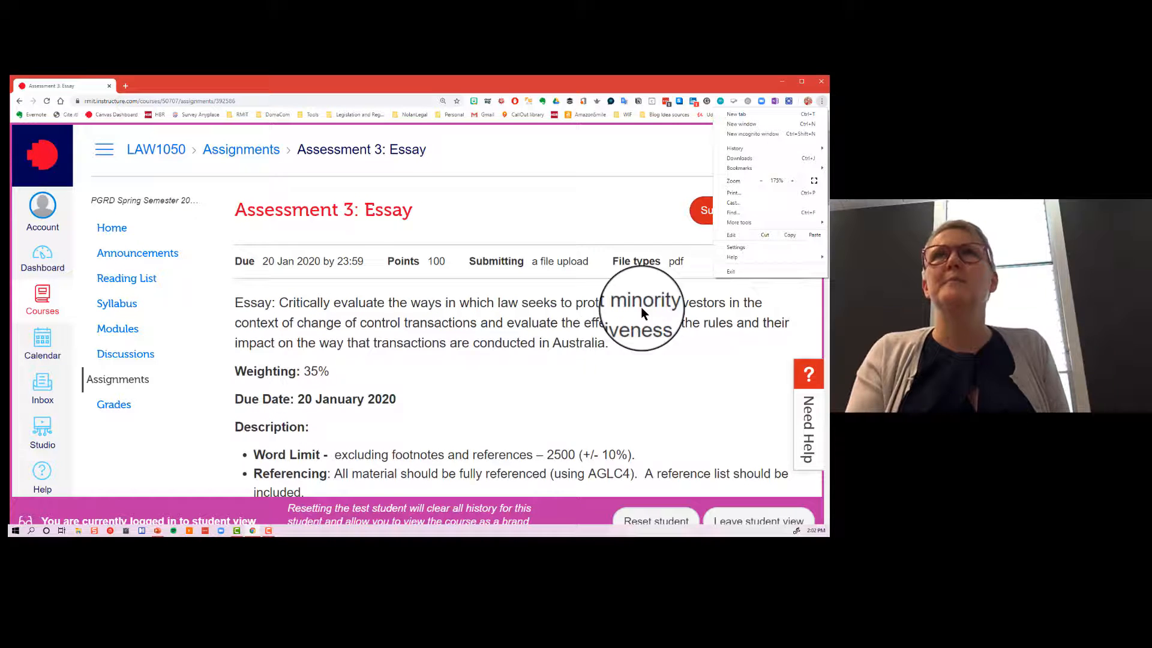
# Dismiss the menu and highlight the essay question on protecting minority investors in Australia.
pyautogui.click(564, 224)
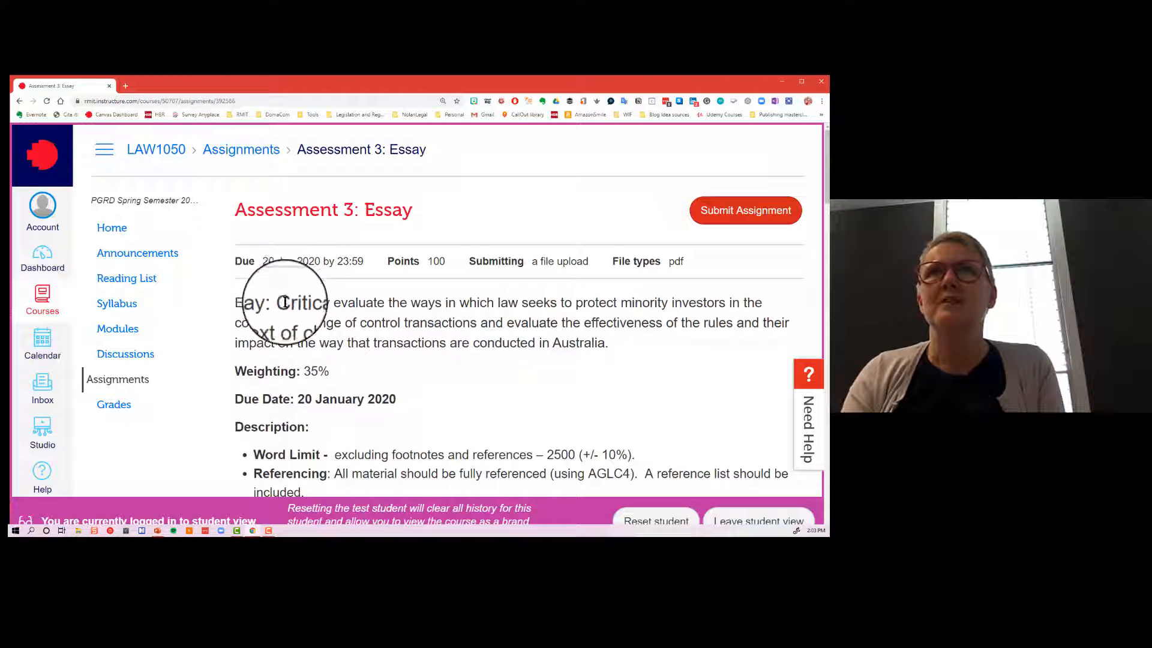
pyautogui.moveTo(280, 302); pyautogui.dragTo(652, 350)
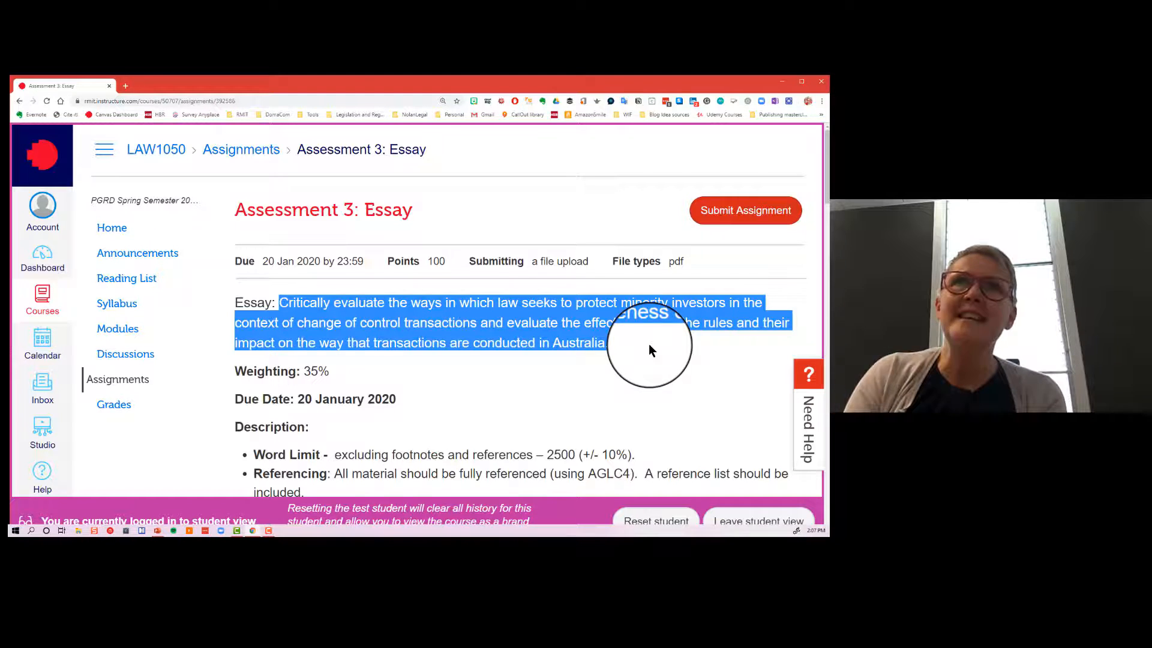
pyautogui.click(486, 378)
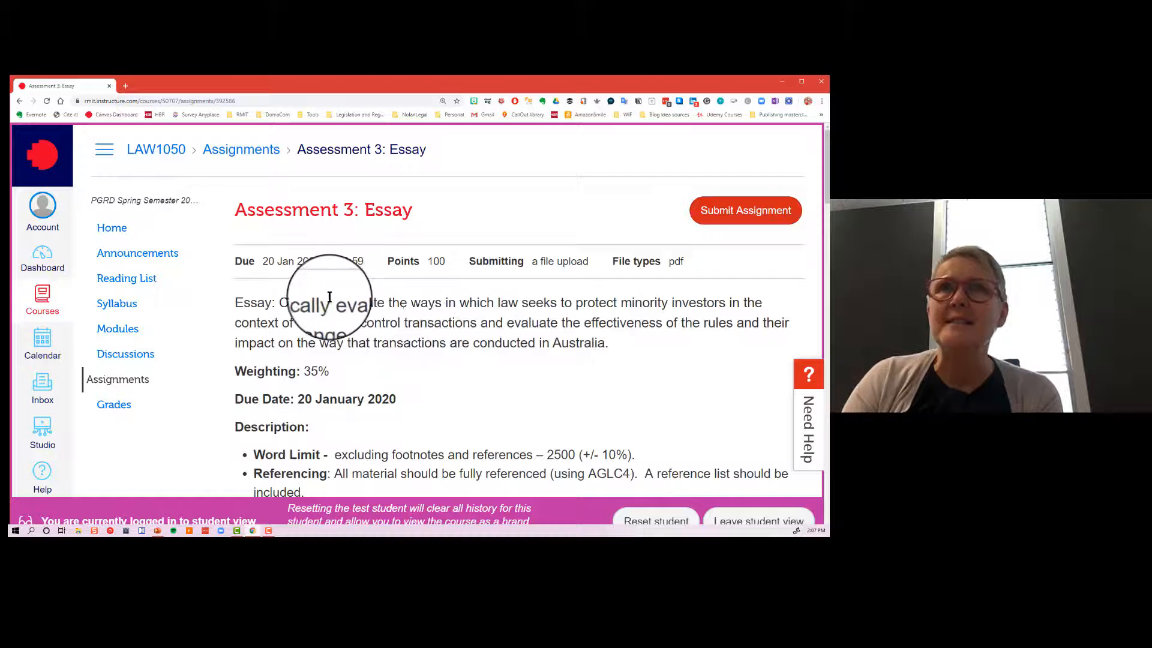
pyautogui.moveTo(320, 302); pyautogui.dragTo(364, 302)
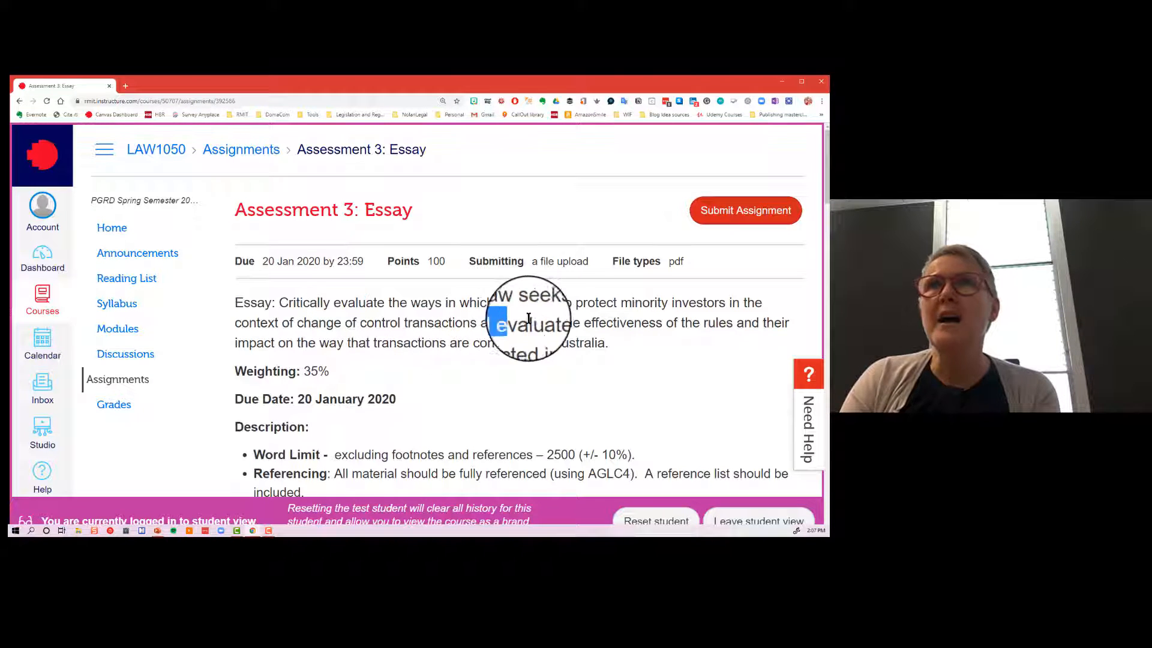
pyautogui.moveTo(496, 322); pyautogui.dragTo(650, 322)
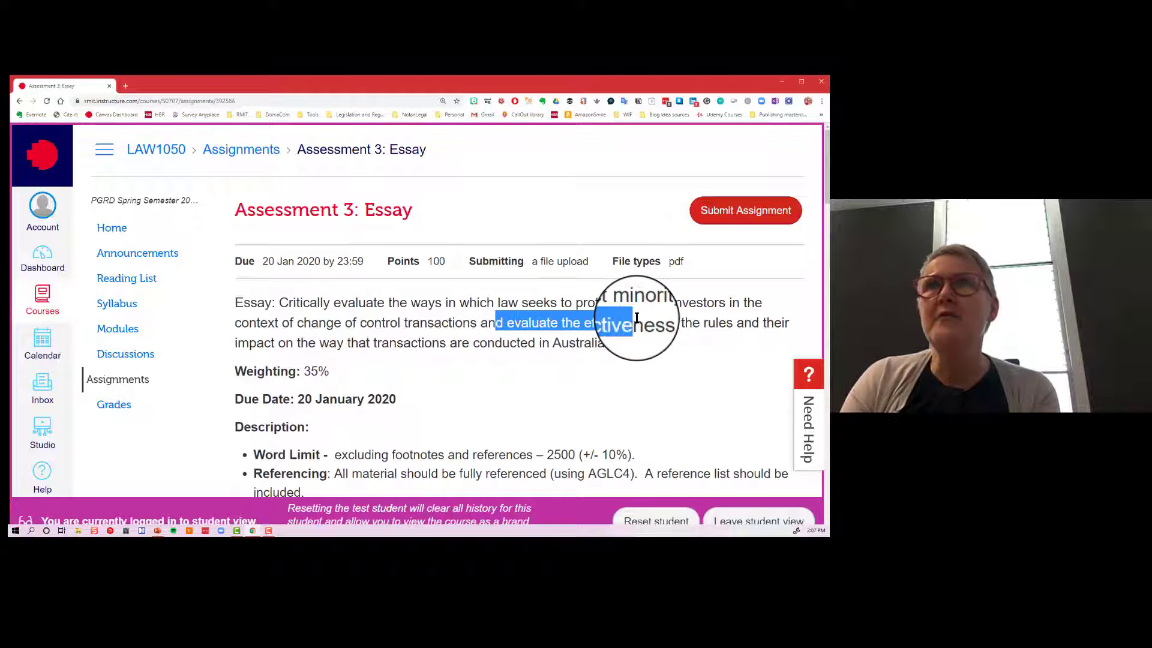
pyautogui.click(655, 391)
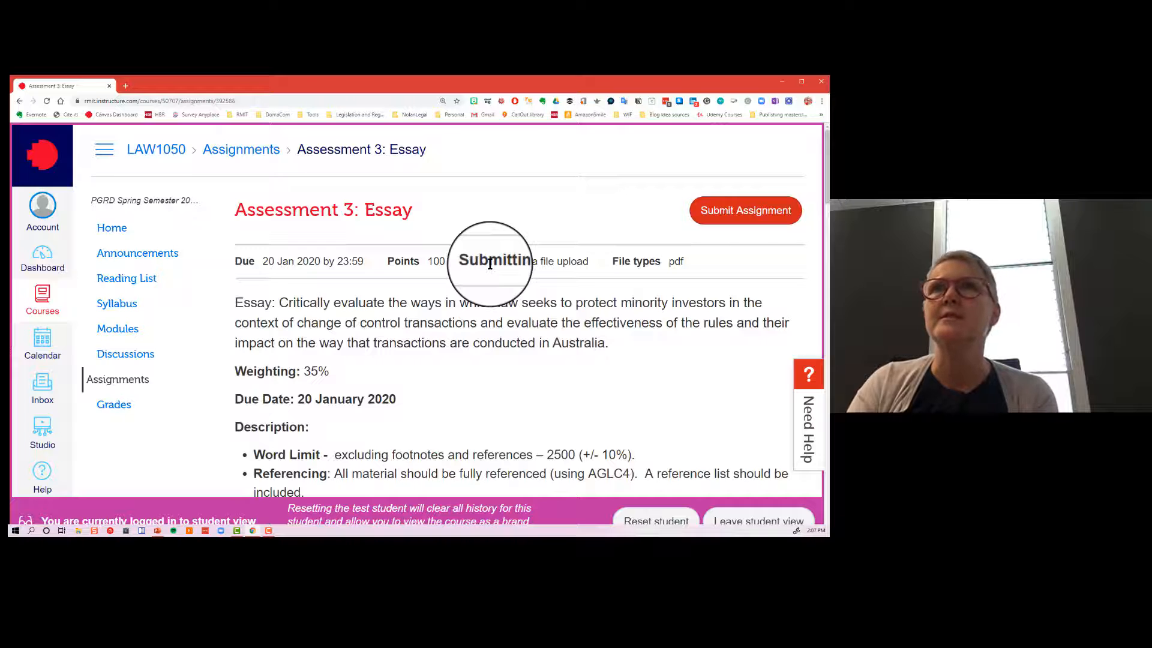
pyautogui.scroll(-1, 490, 288)
pyautogui.scroll(1, 491, 270)
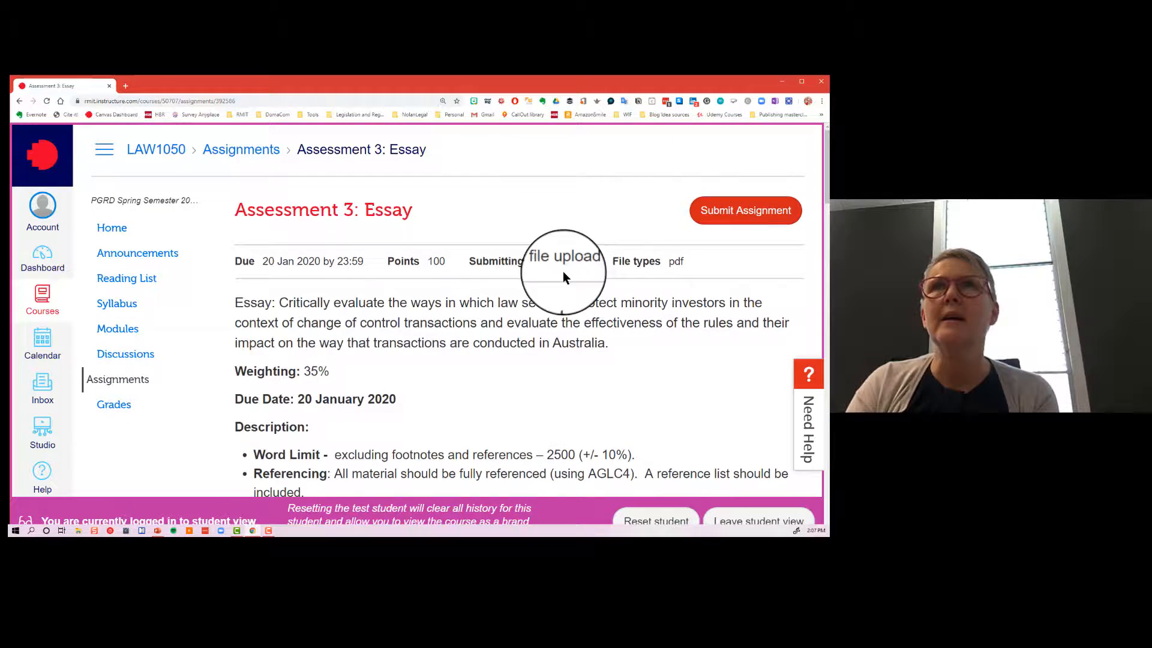
pyautogui.scroll(-3, 583, 282)
pyautogui.scroll(-3, 583, 282)
pyautogui.scroll(-2, 583, 282)
pyautogui.scroll(-3, 582, 281)
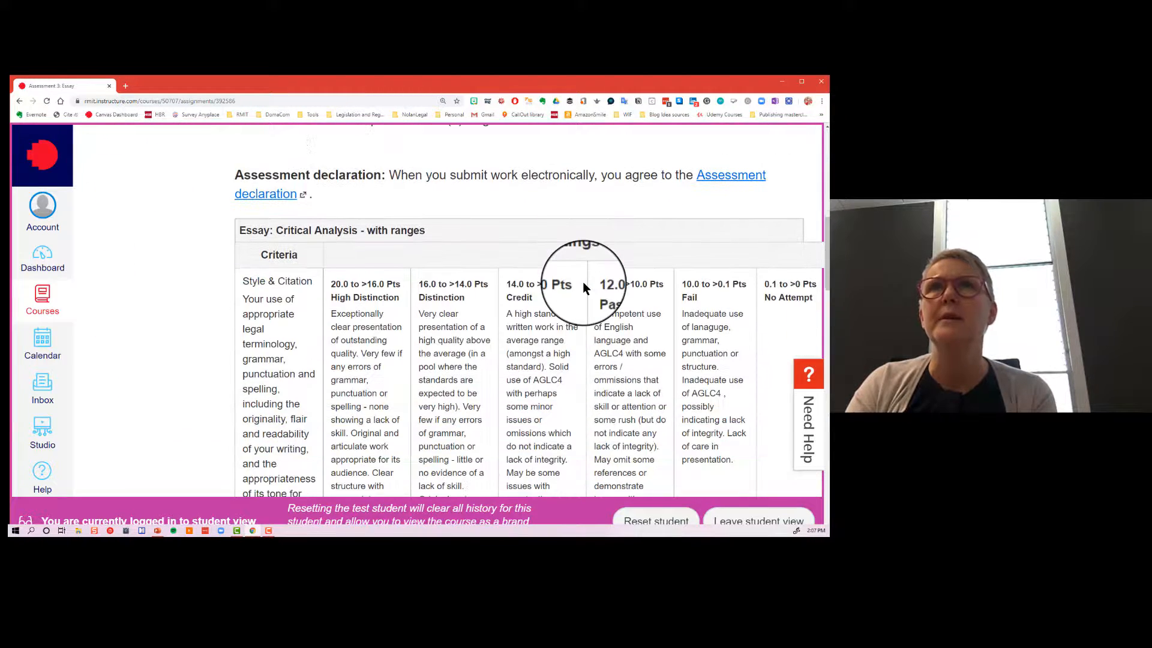
pyautogui.scroll(-1, 583, 282)
pyautogui.scroll(-2, 582, 282)
pyautogui.scroll(-1, 582, 281)
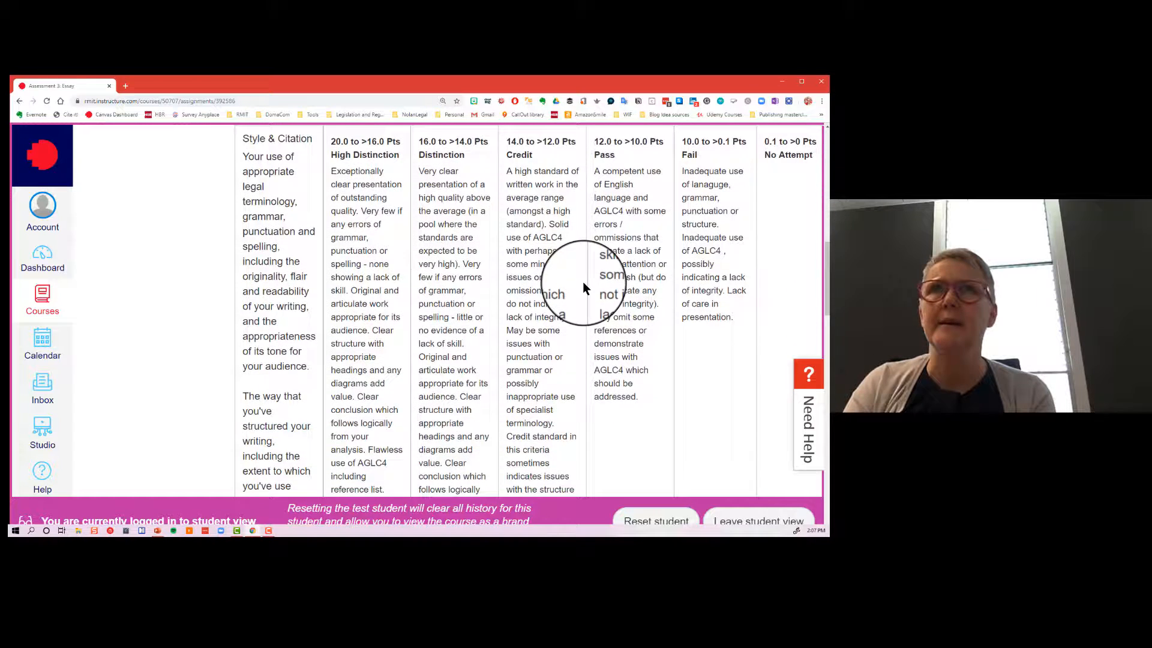
pyautogui.scroll(2, 583, 281)
pyautogui.scroll(1, 583, 282)
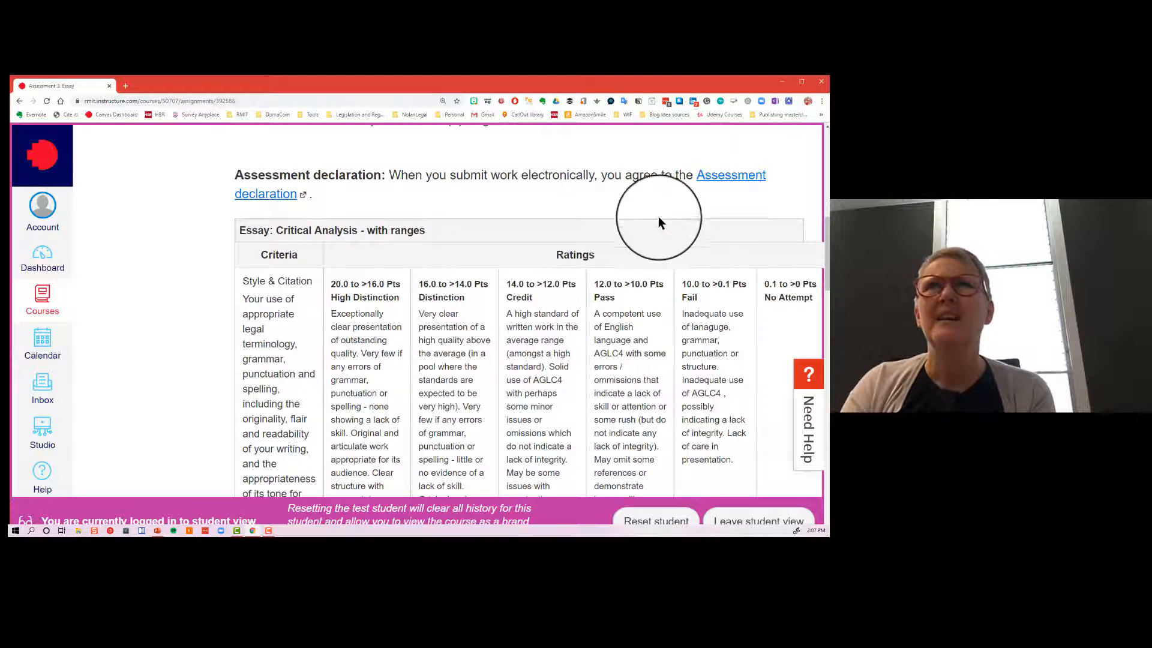
pyautogui.scroll(-1, 540, 243)
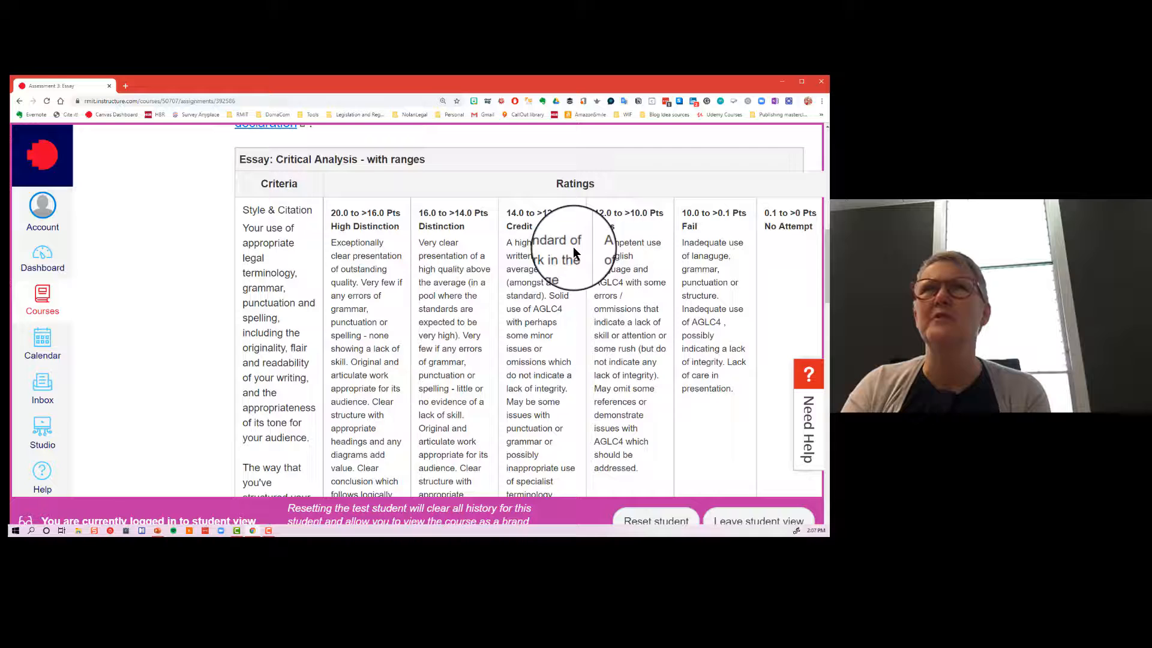
pyautogui.scroll(-1, 573, 247)
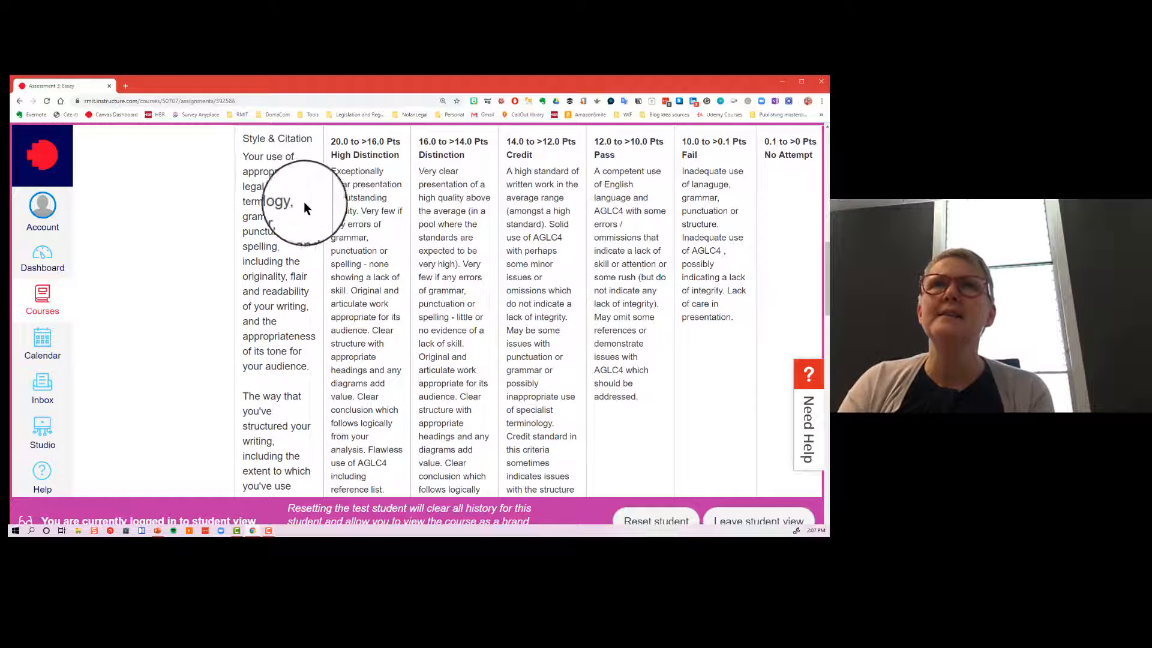
pyautogui.scroll(1, 300, 199)
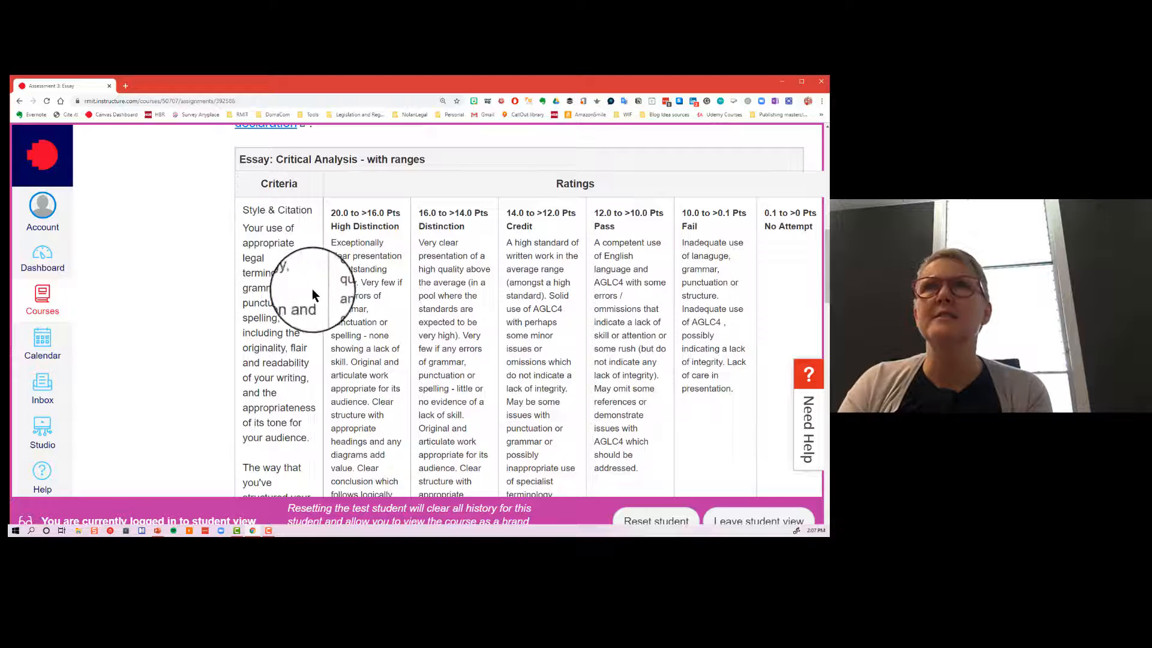
pyautogui.scroll(-2, 513, 301)
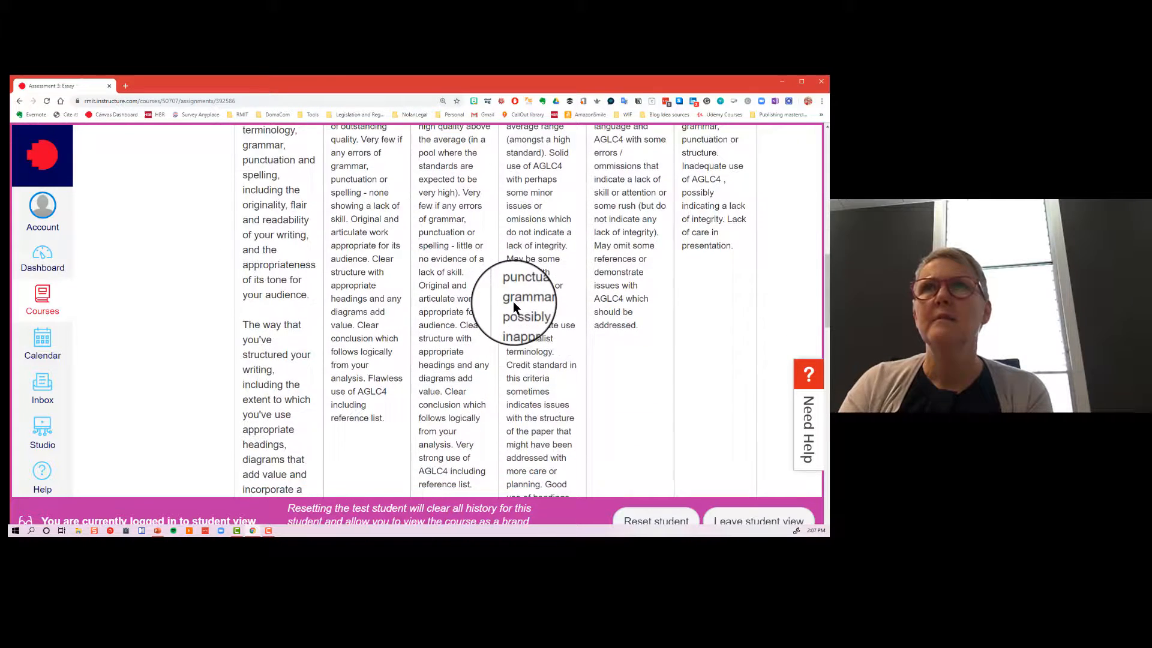
pyautogui.scroll(3, 513, 301)
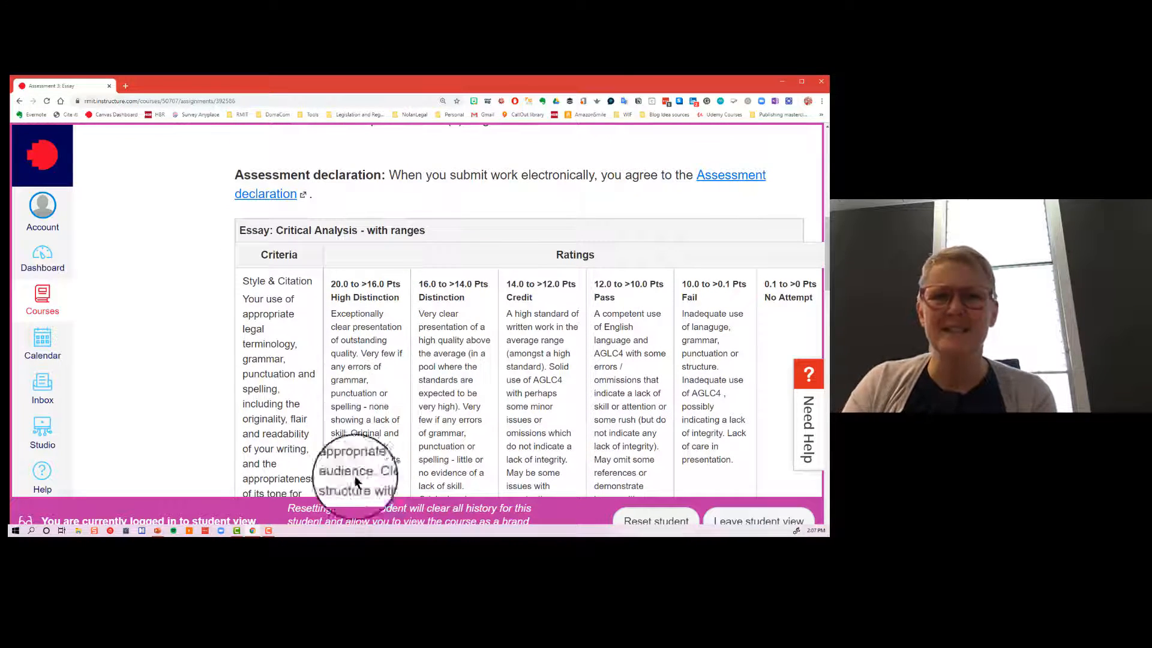
# Shift the browser window slightly while reviewing the Style & Citation rubric row.
pyautogui.moveTo(581, 81)
pyautogui.mouseDown()
pyautogui.moveTo(547, 86)
pyautogui.moveTo(578, 88)
pyautogui.mouseUp()
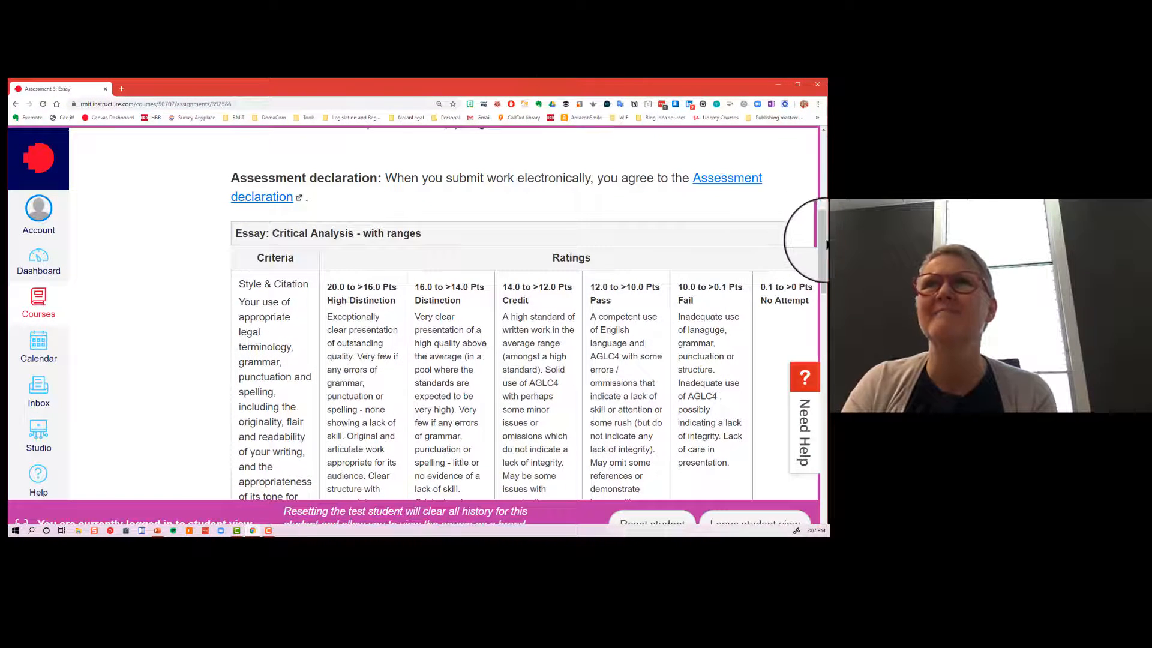
pyautogui.scroll(-1, 558, 367)
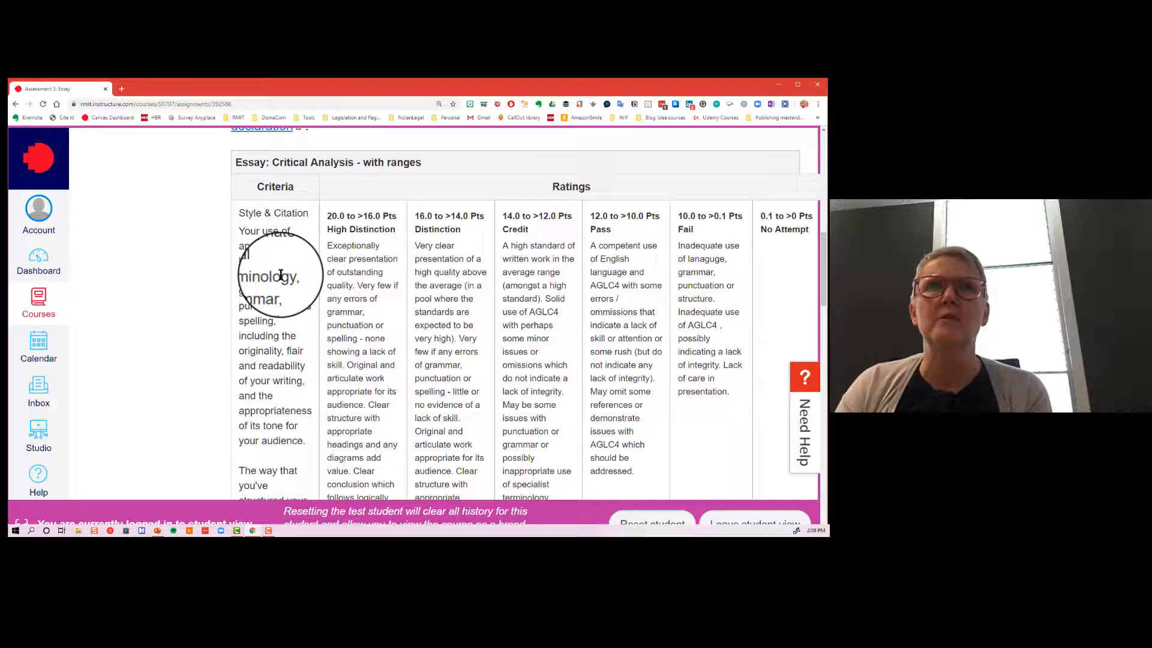
pyautogui.scroll(-1, 281, 275)
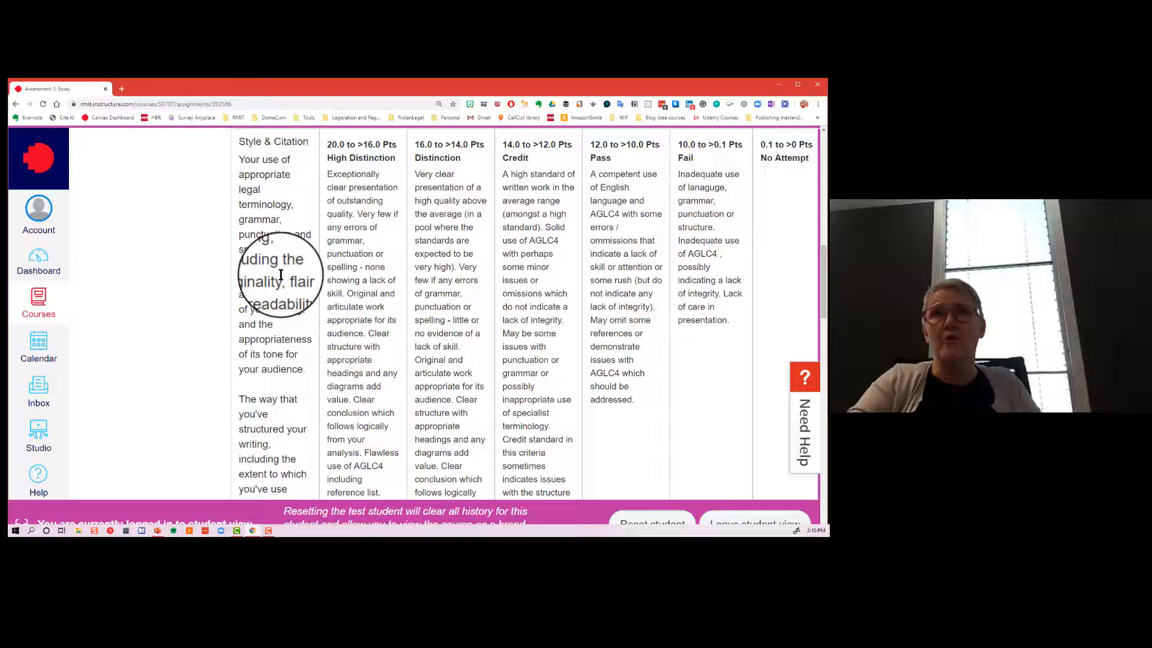
pyautogui.scroll(-1, 281, 277)
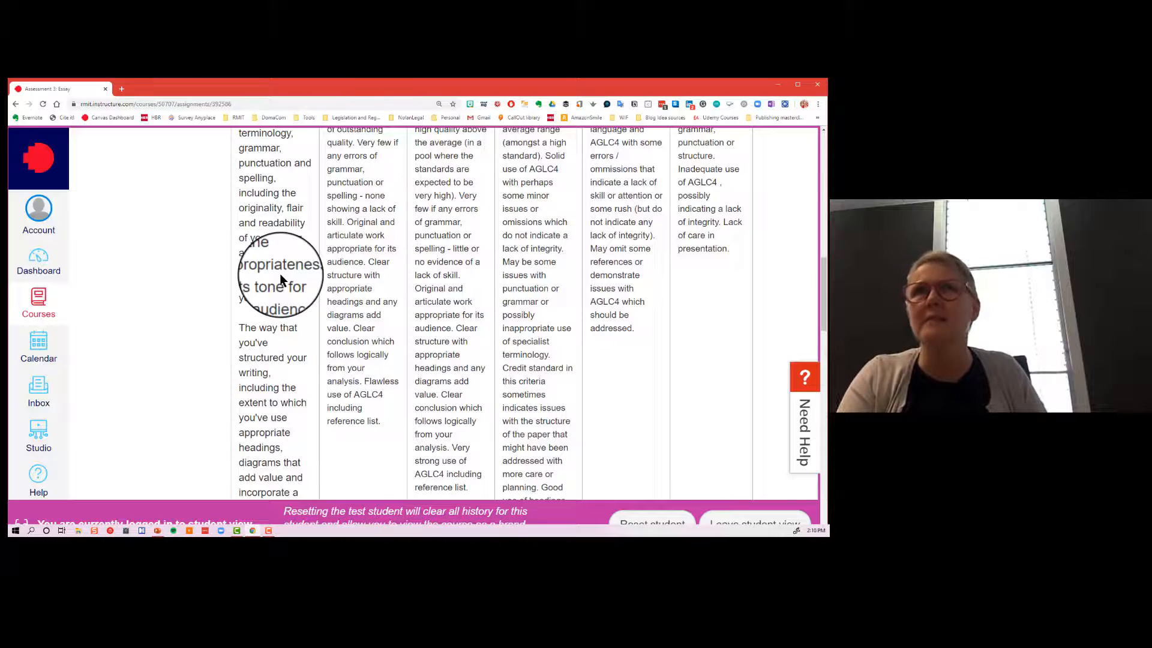
pyautogui.scroll(-1, 280, 273)
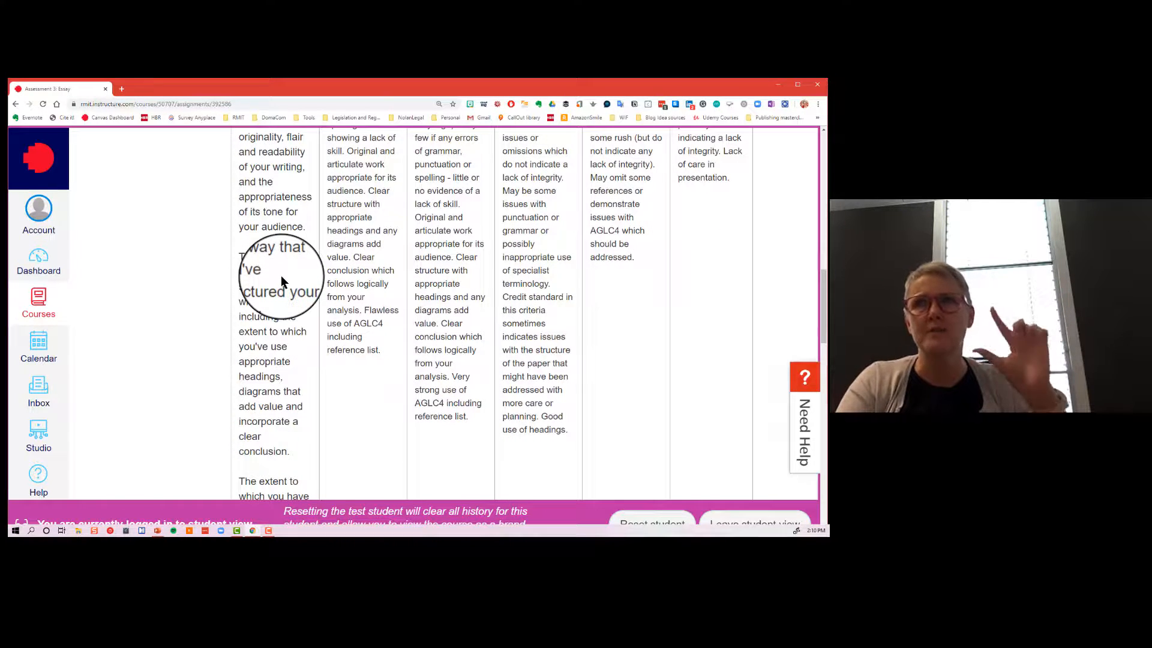
pyautogui.scroll(-3, 280, 275)
pyautogui.scroll(-2, 280, 276)
pyautogui.scroll(-3, 281, 275)
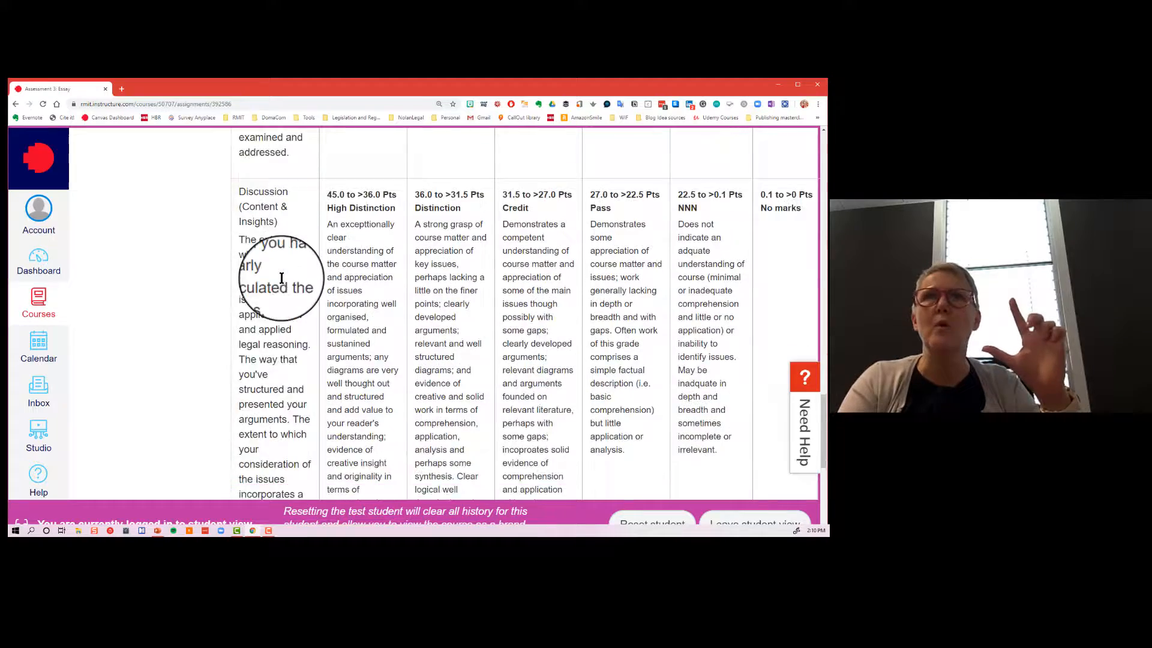
pyautogui.scroll(-1, 281, 275)
pyautogui.scroll(1, 270, 261)
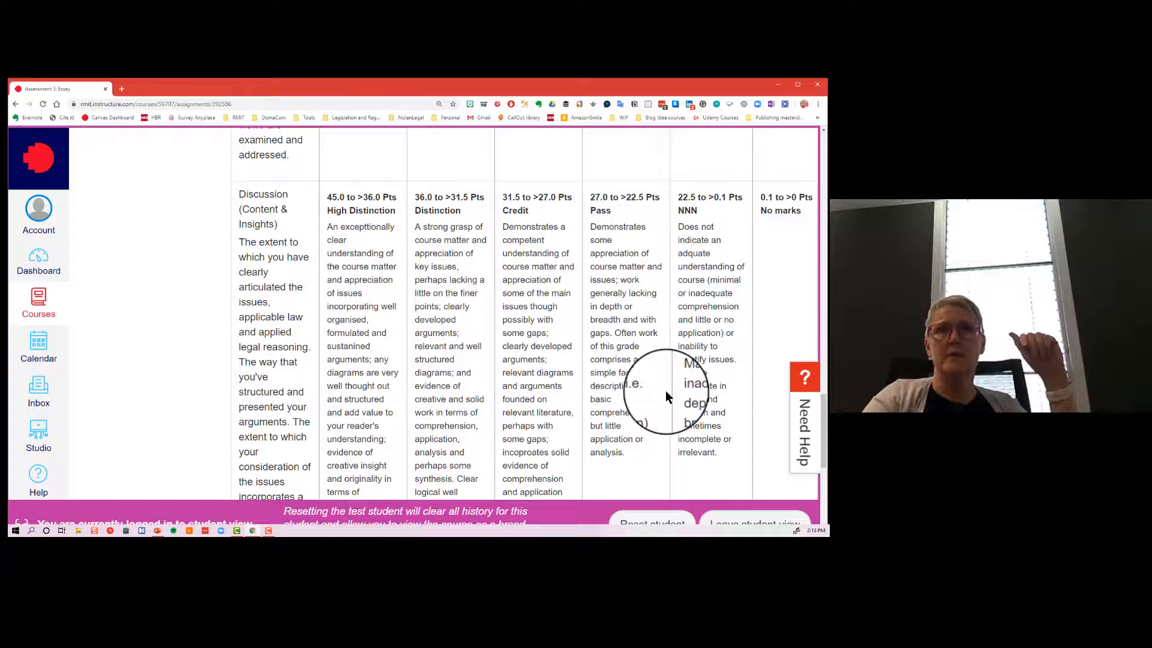
pyautogui.scroll(-1, 665, 387)
pyautogui.scroll(-3, 665, 384)
pyautogui.scroll(-3, 665, 384)
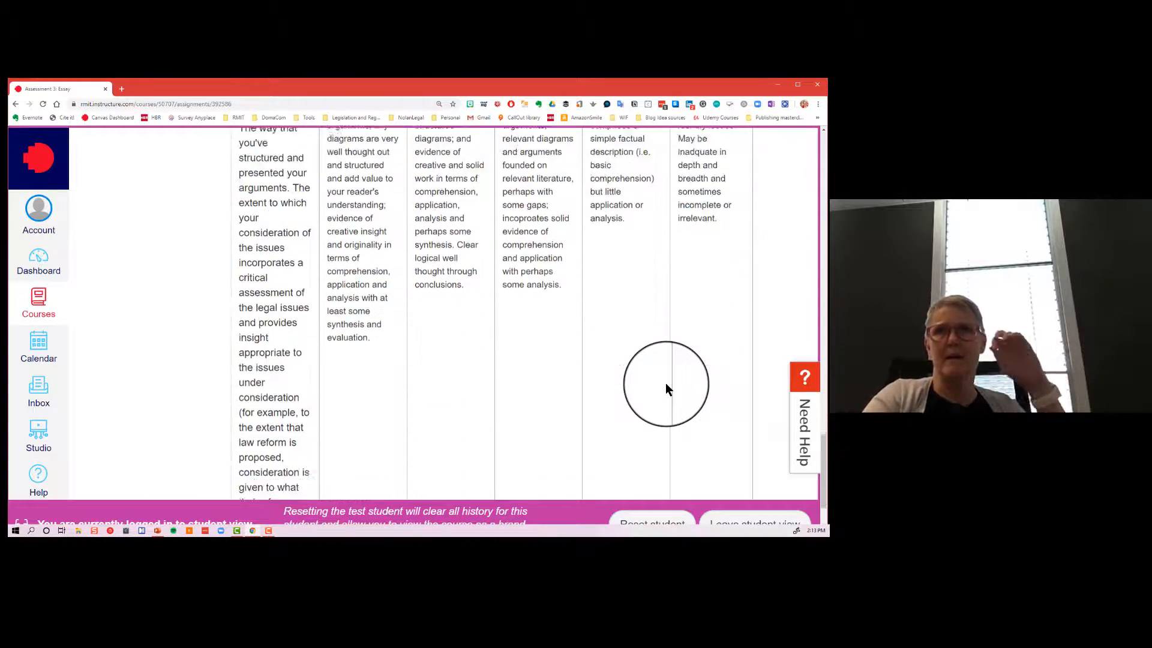
pyautogui.scroll(-3, 666, 383)
pyautogui.scroll(3, 665, 387)
pyautogui.scroll(3, 666, 387)
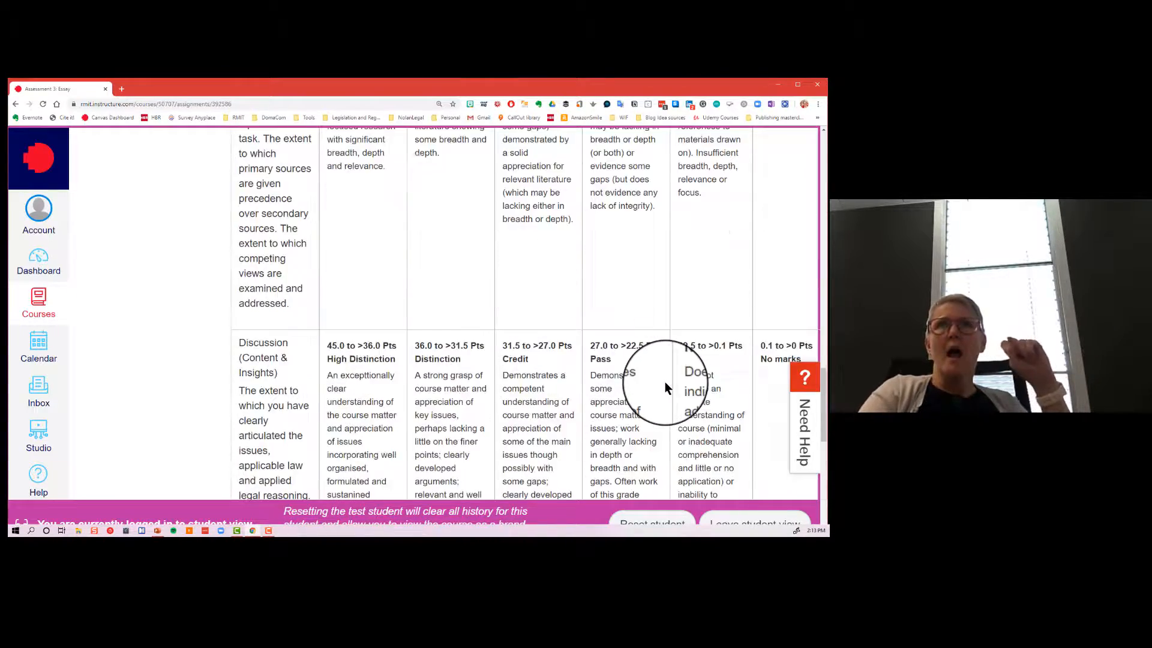
pyautogui.scroll(2, 665, 388)
pyautogui.scroll(1, 665, 387)
pyautogui.scroll(2, 665, 388)
pyautogui.scroll(2, 665, 387)
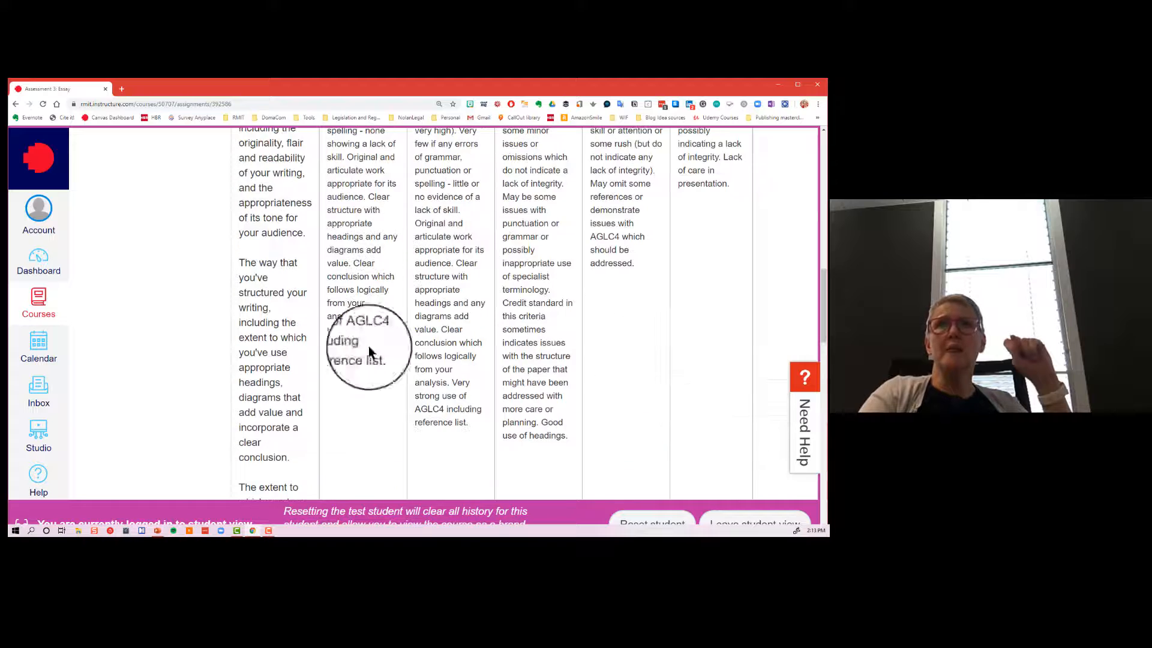
pyautogui.scroll(-4, 417, 328)
pyautogui.scroll(-2, 418, 329)
pyautogui.scroll(-2, 418, 328)
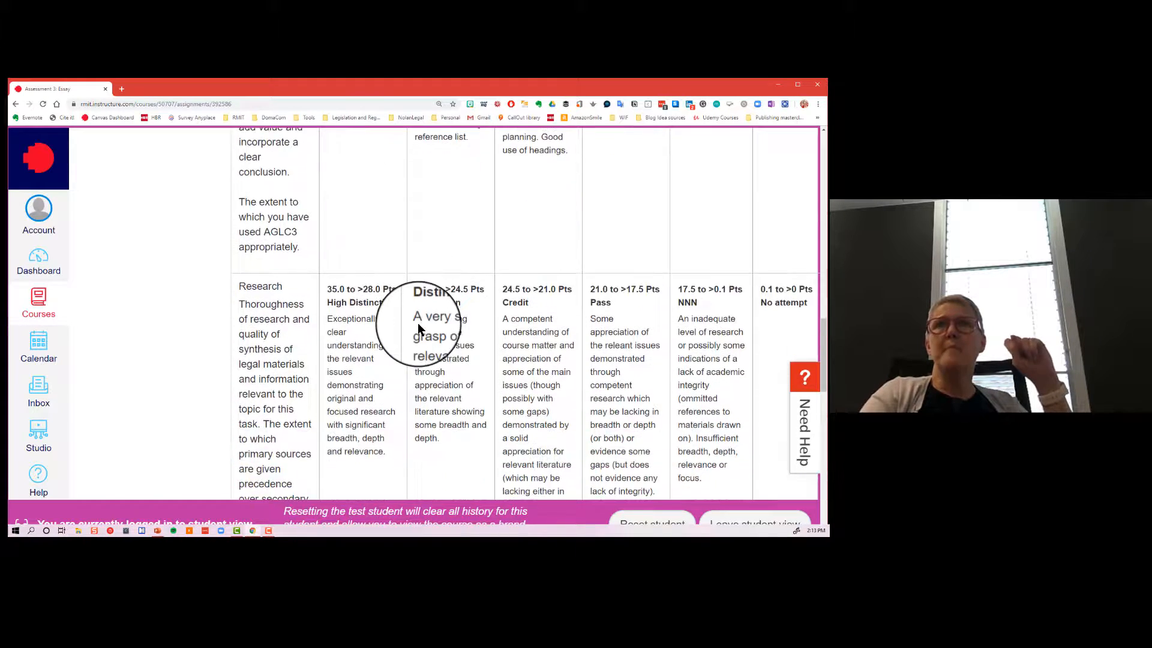
pyautogui.scroll(-2, 418, 329)
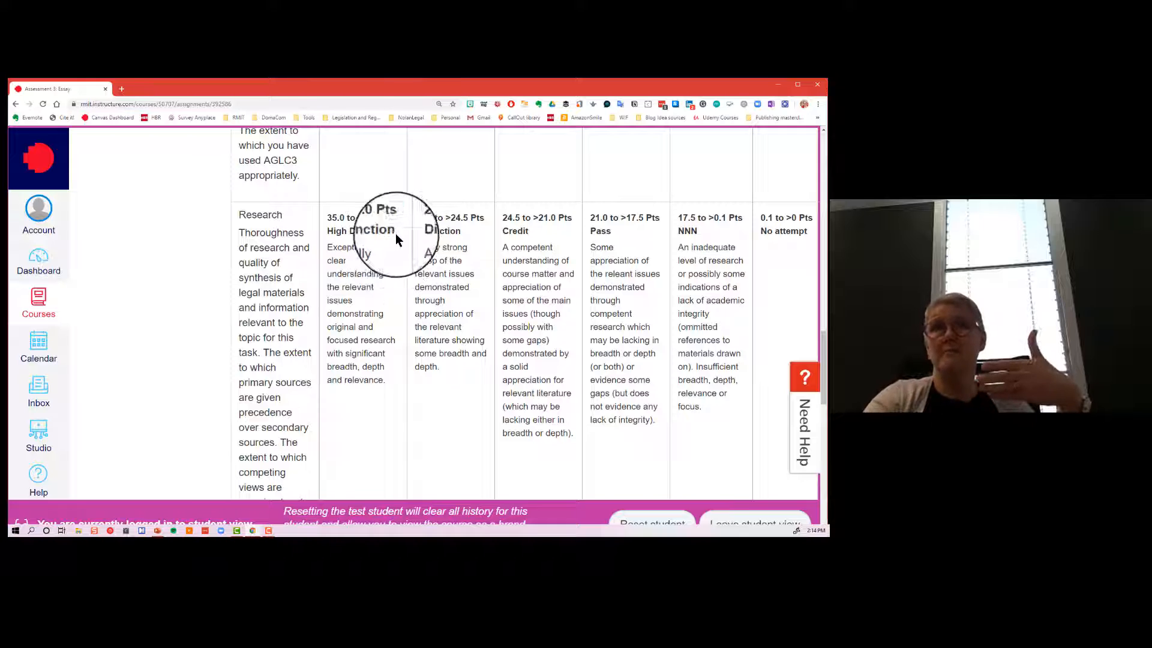
pyautogui.scroll(-1, 361, 270)
pyautogui.scroll(-2, 318, 325)
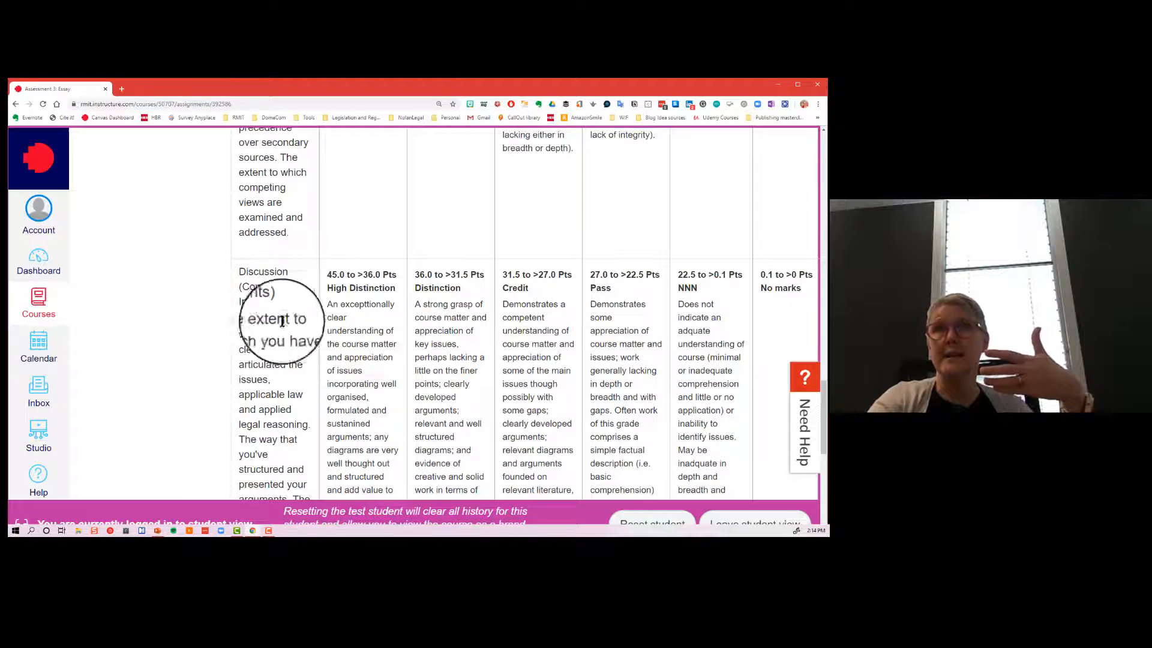
pyautogui.scroll(2, 285, 305)
pyautogui.scroll(2, 285, 305)
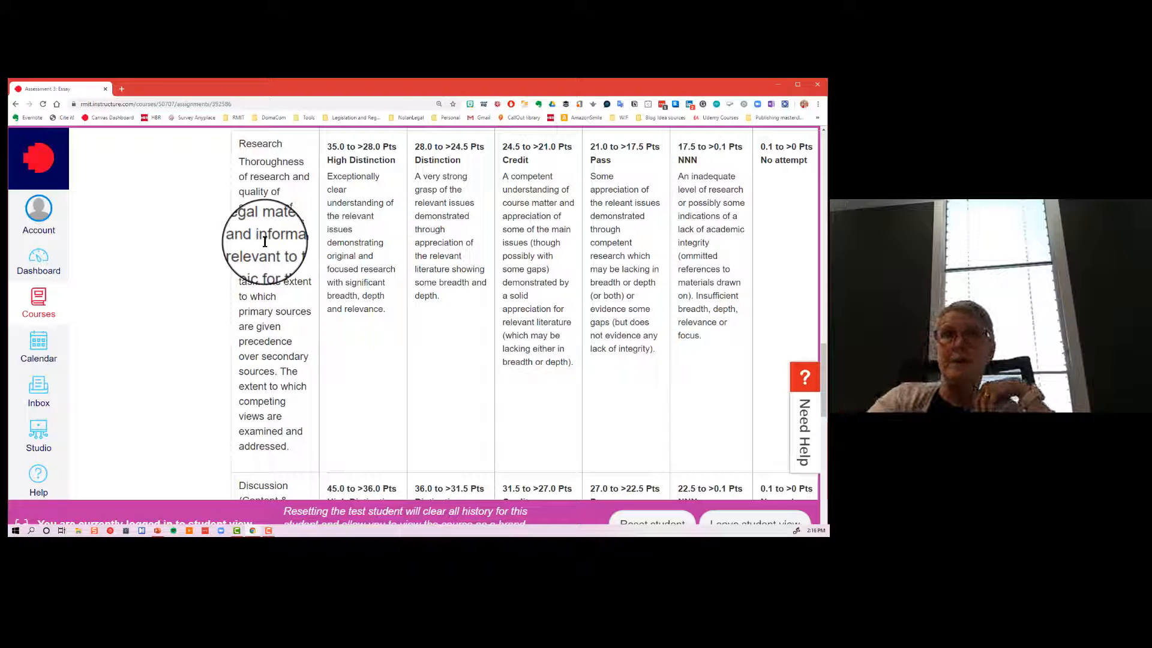
pyautogui.scroll(-3, 264, 261)
pyautogui.scroll(-3, 262, 282)
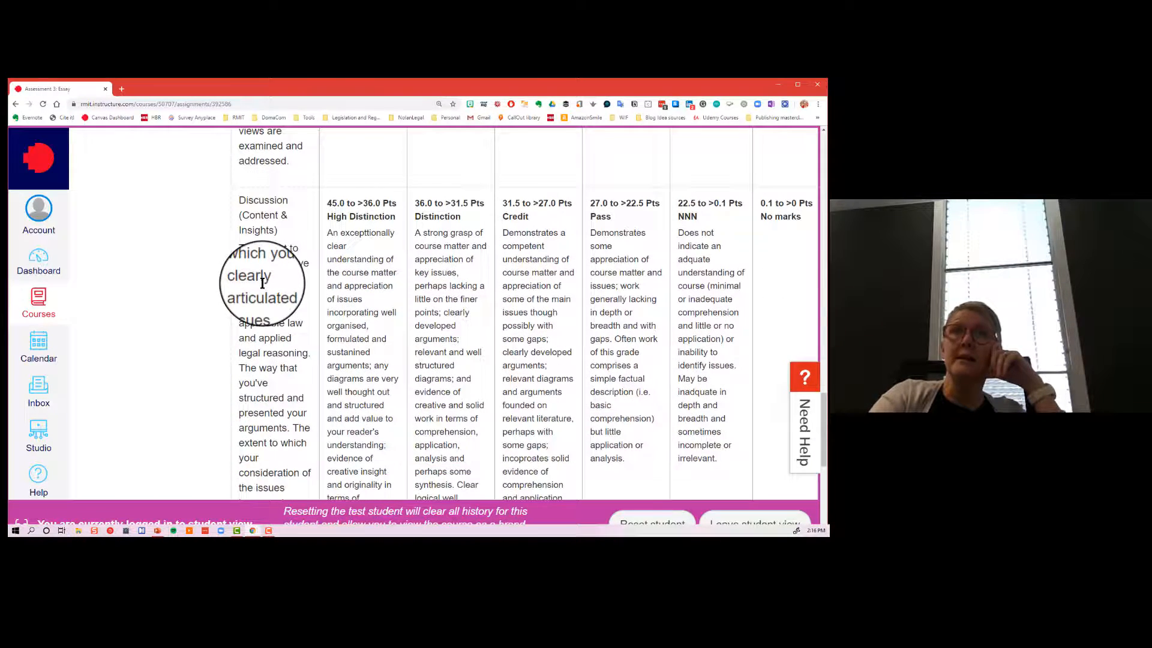
pyautogui.scroll(-2, 262, 281)
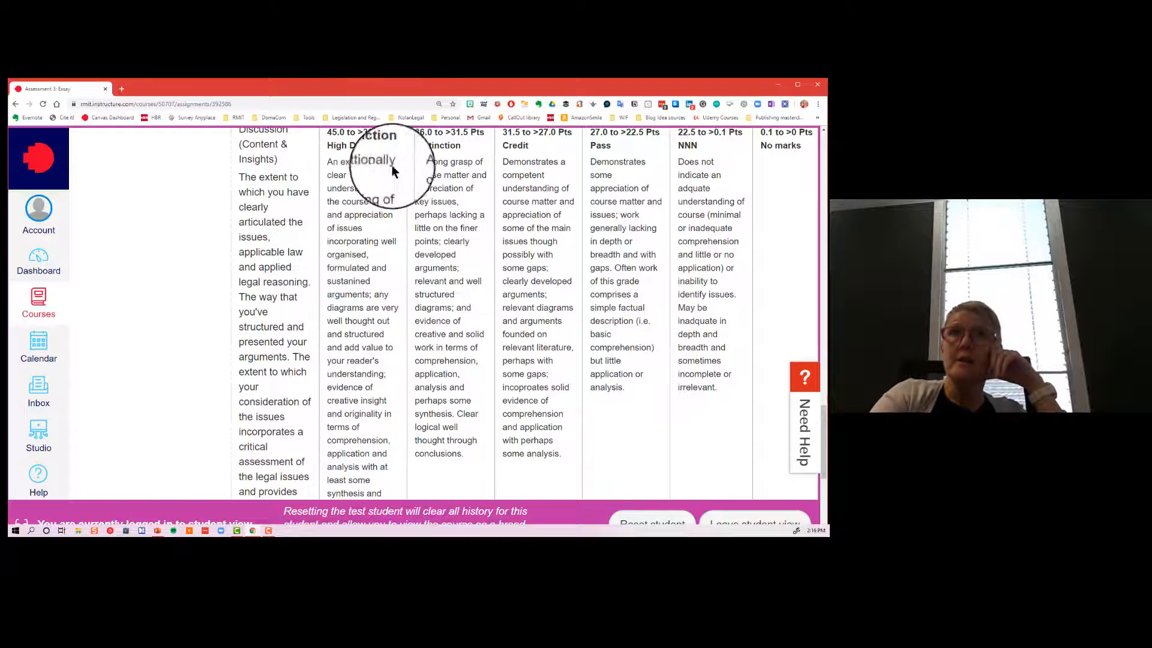
pyautogui.scroll(1, 278, 254)
pyautogui.scroll(1, 278, 250)
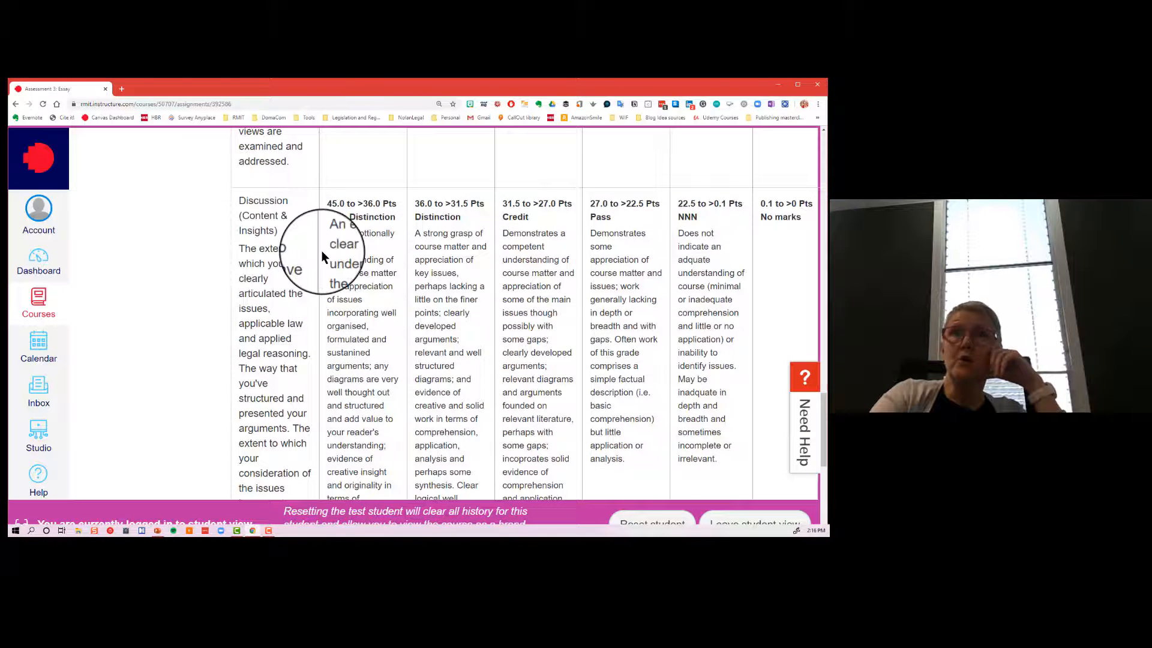
pyautogui.scroll(-1, 282, 293)
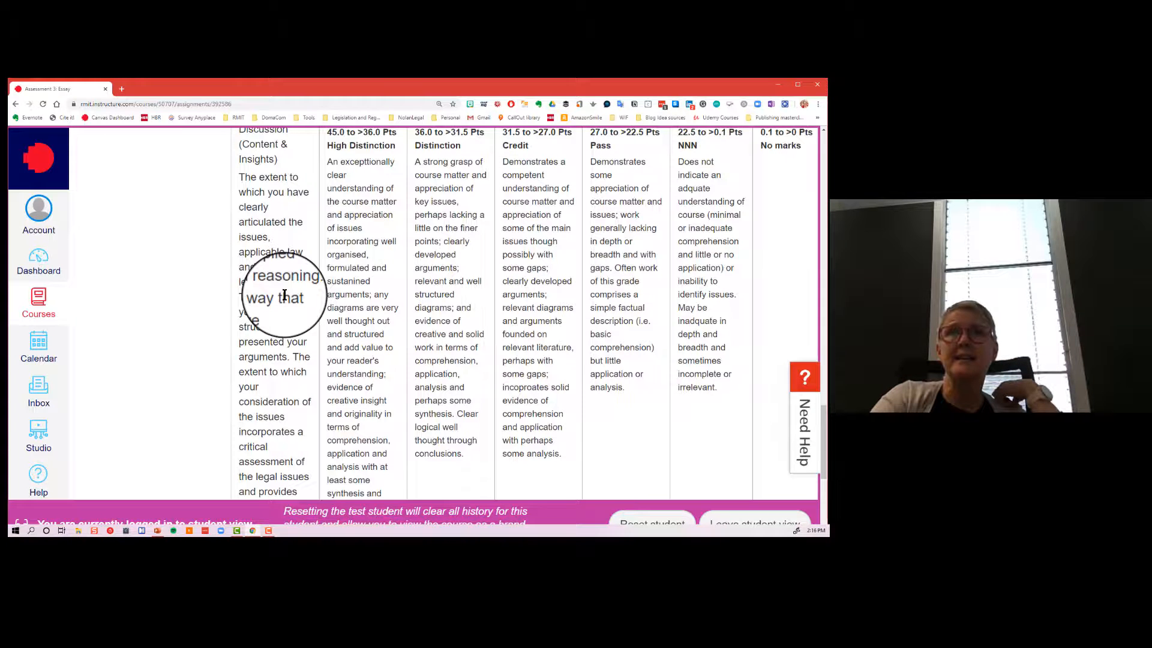
pyautogui.scroll(-1, 284, 296)
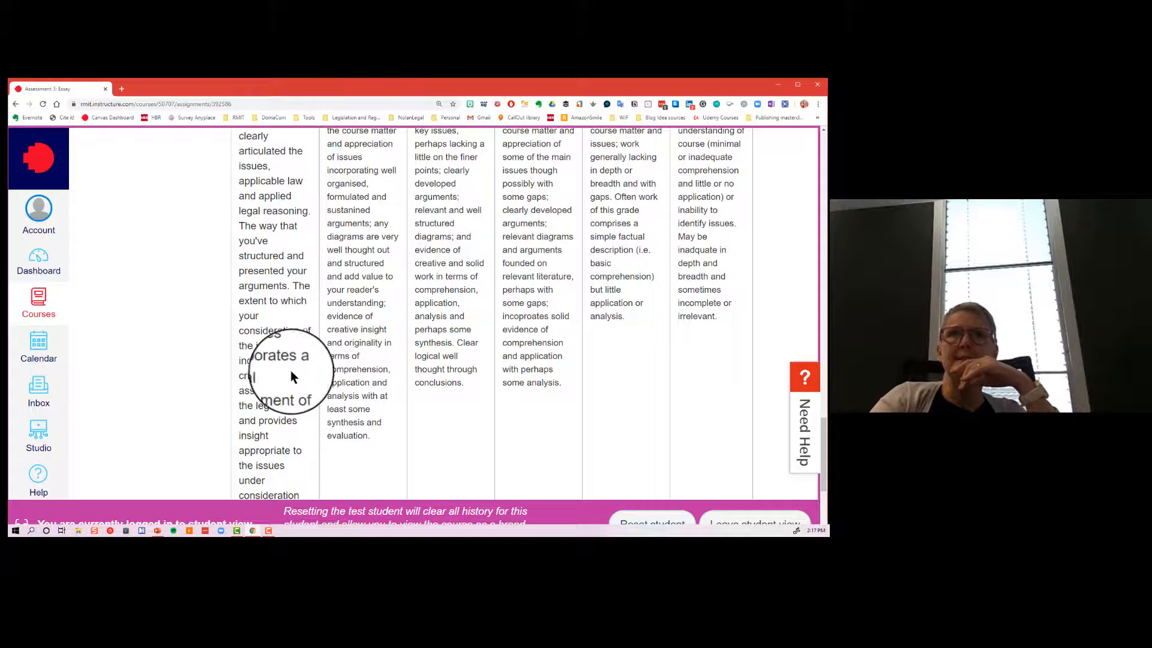
pyautogui.scroll(-2, 289, 373)
pyautogui.scroll(-2, 290, 372)
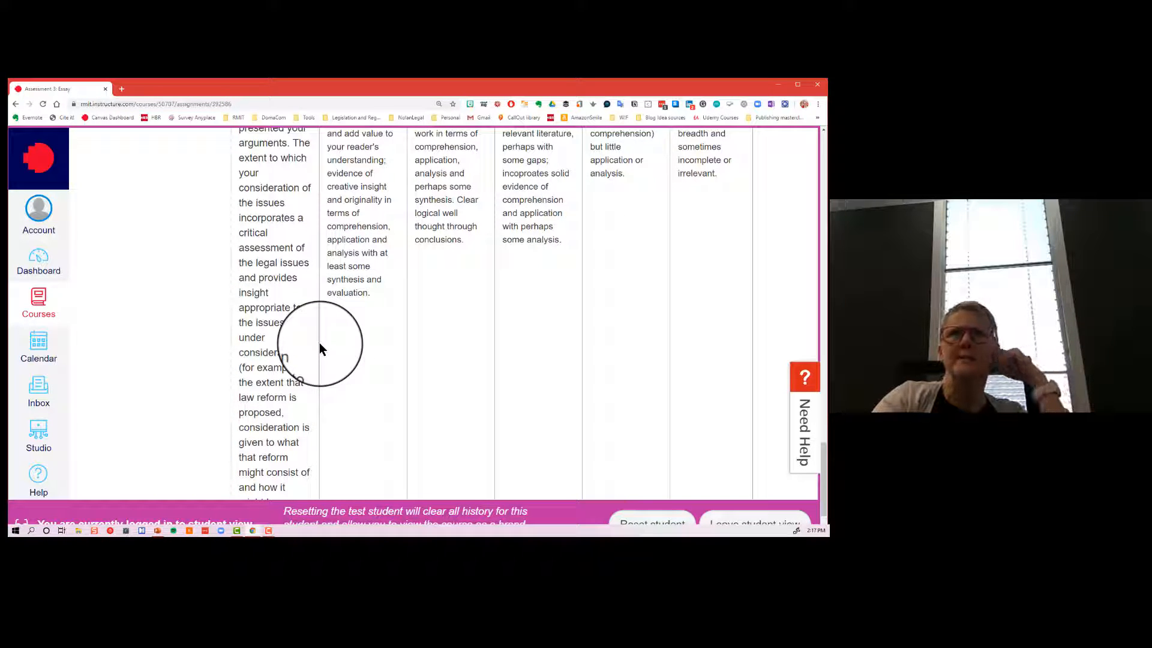
pyautogui.scroll(-1, 310, 354)
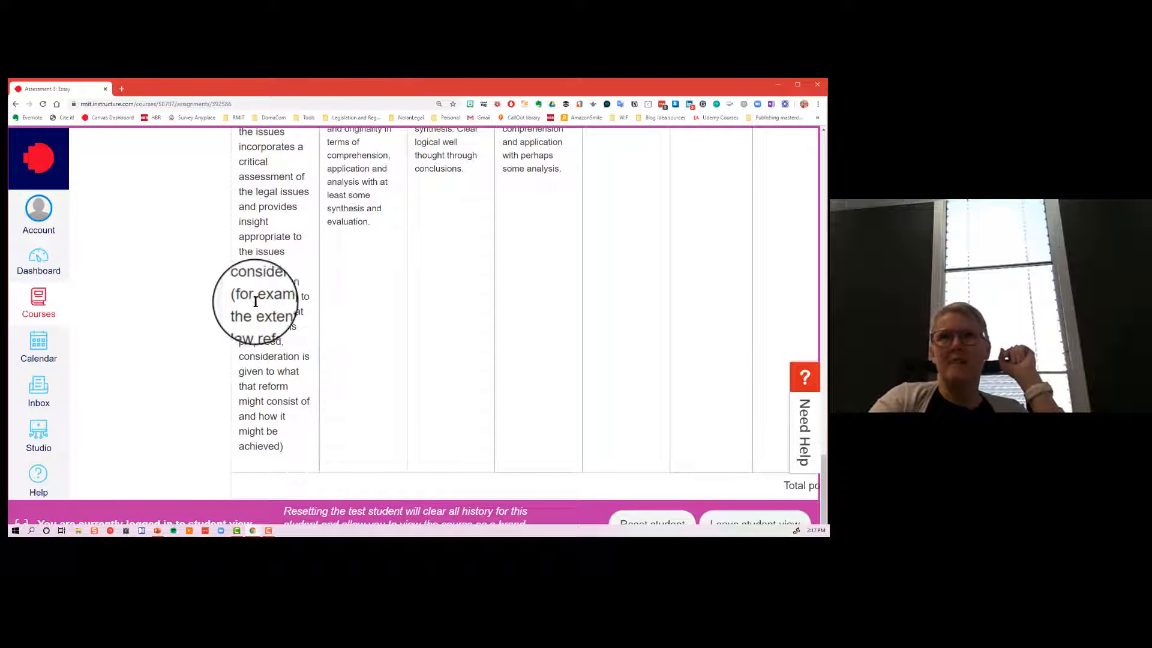
# Highlight the Discussion criterion's example on proposed law reform and how it might be achieved.
pyautogui.moveTo(257, 296); pyautogui.dragTo(292, 441)
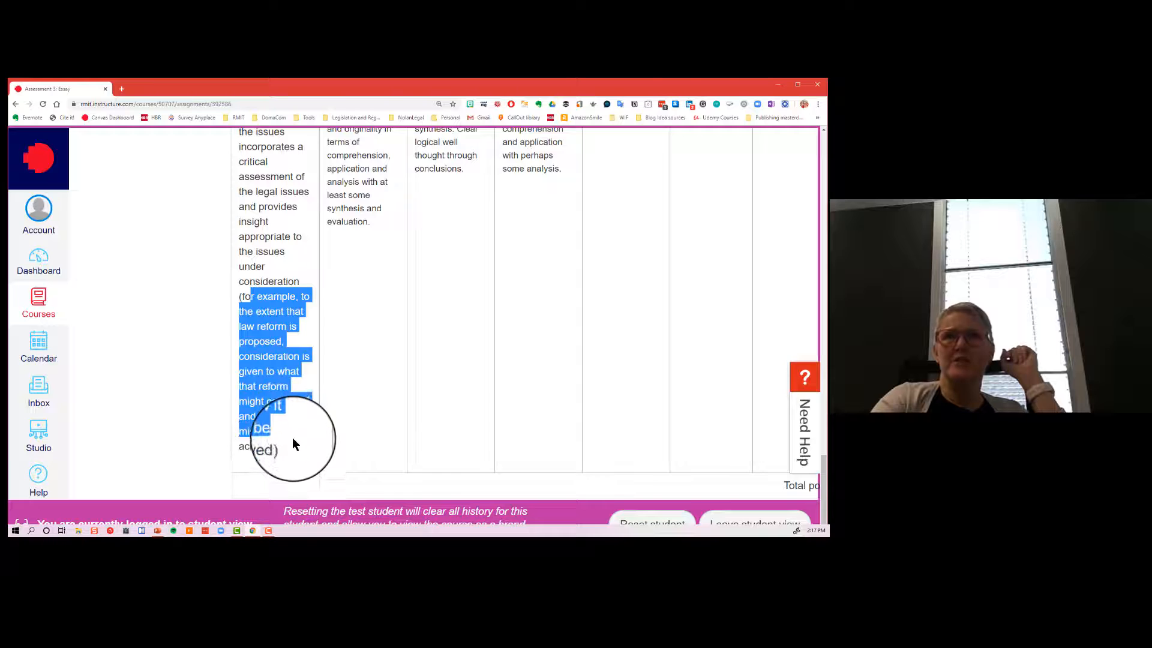